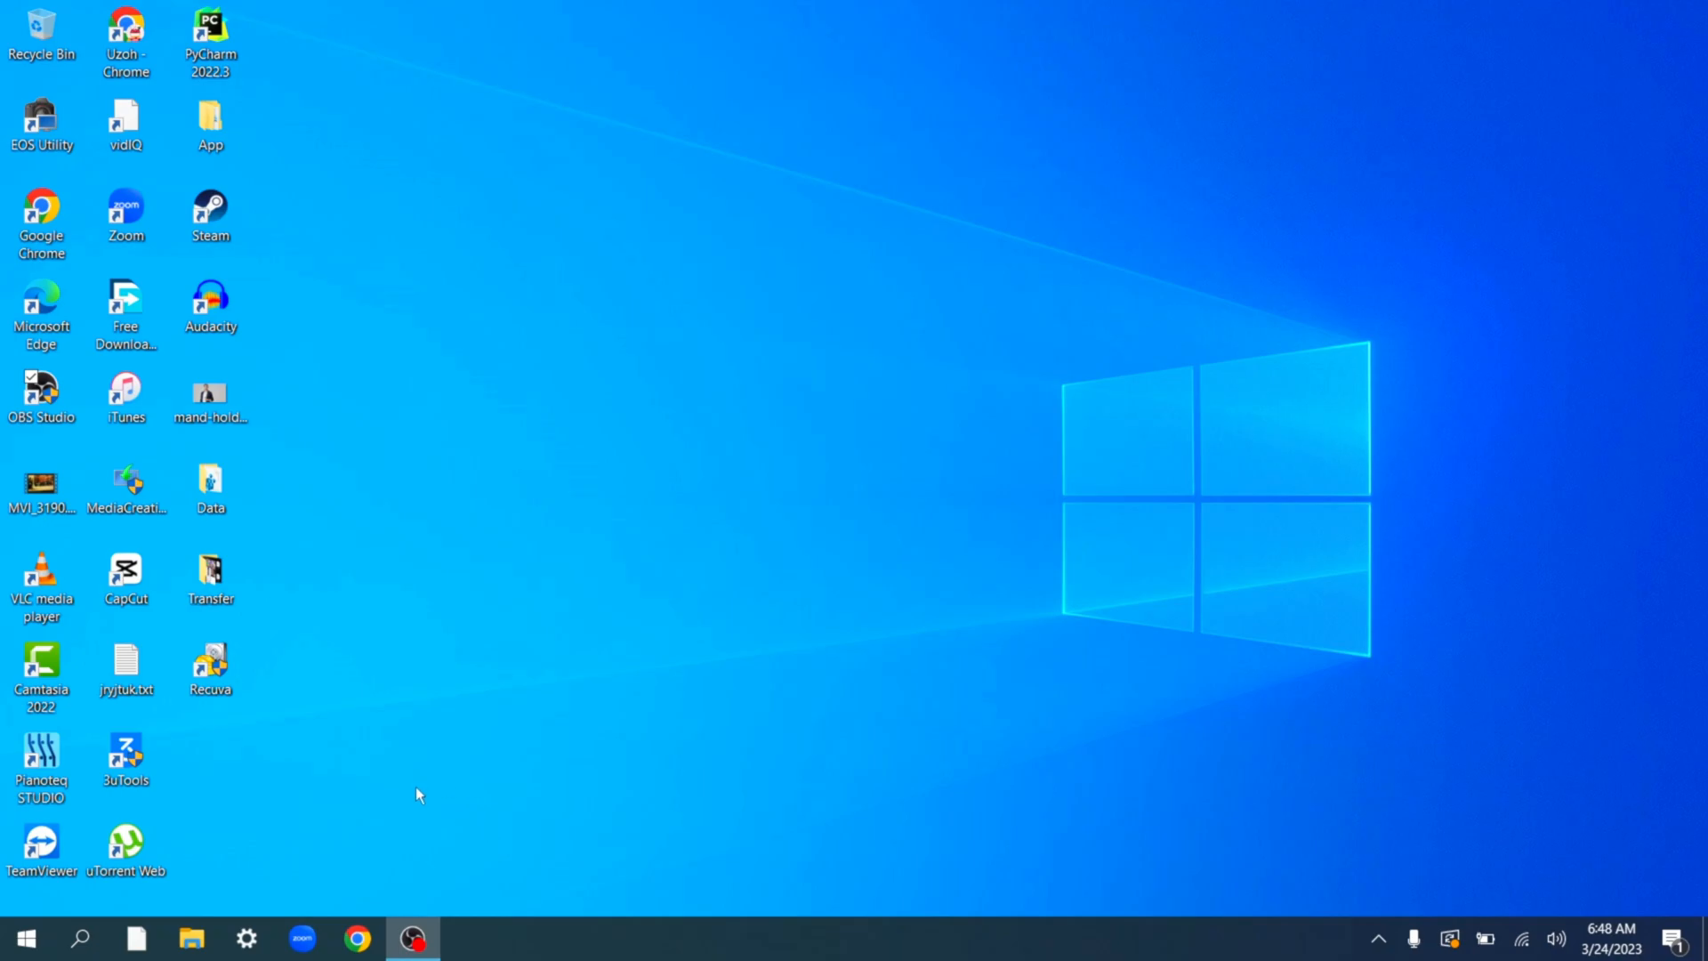
Check the drives listed under This PC in File Explorer and minimise the window
left_click(191, 938)
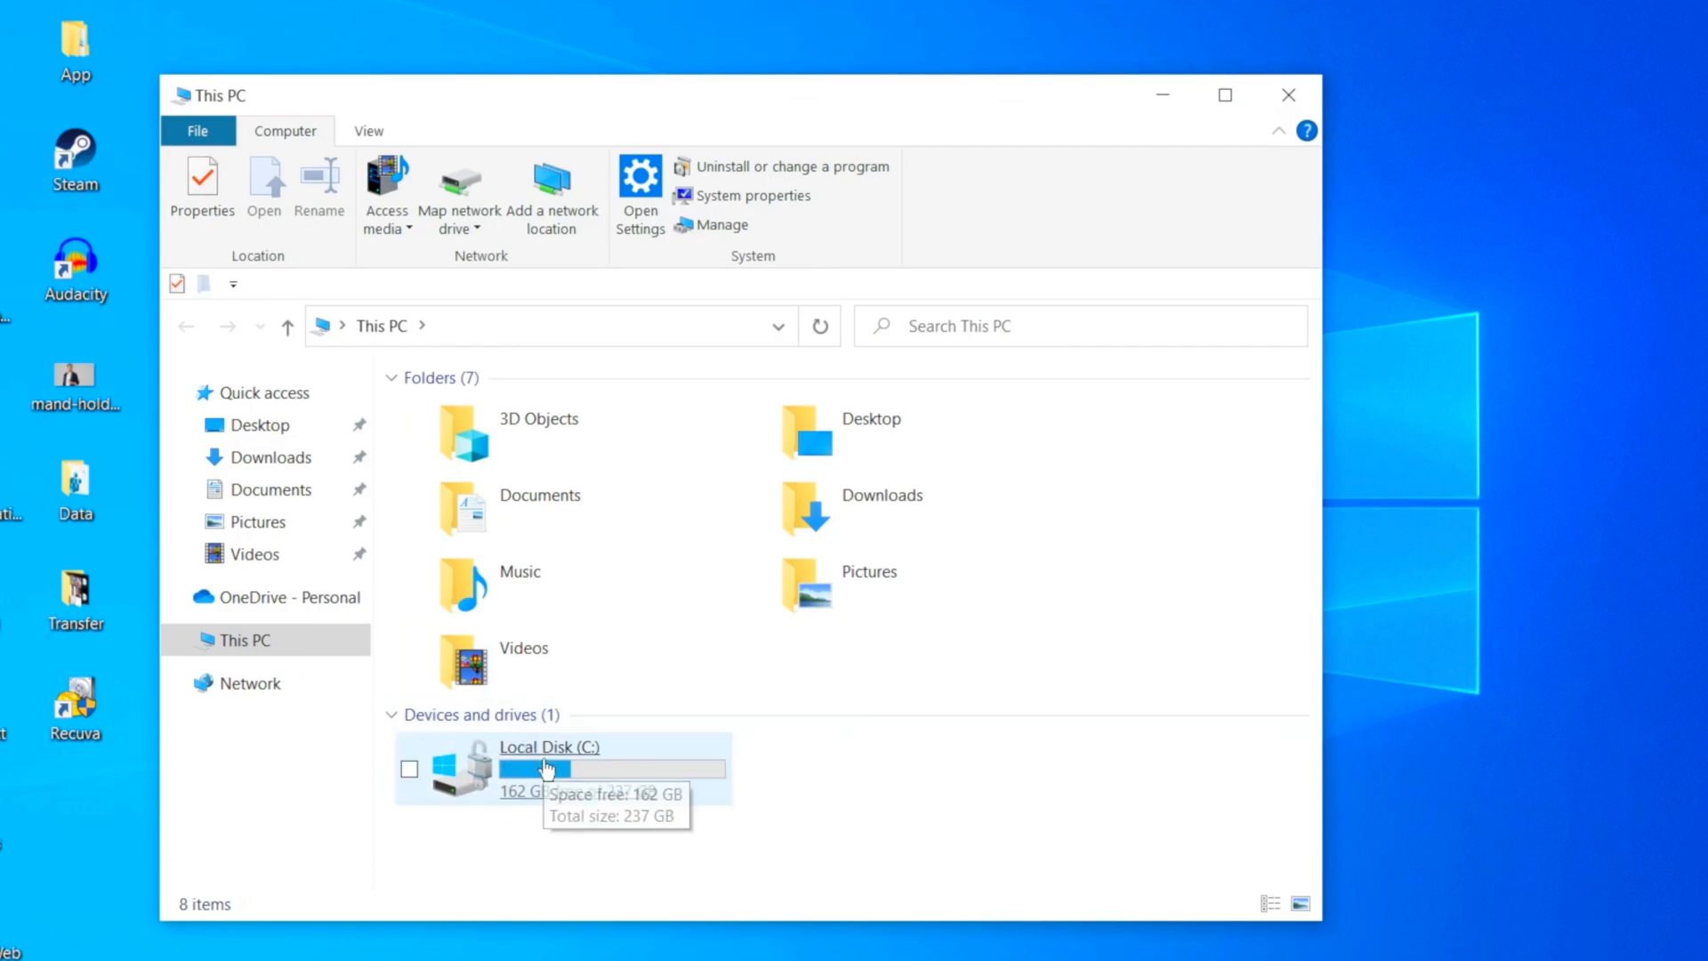
left_click(1165, 97)
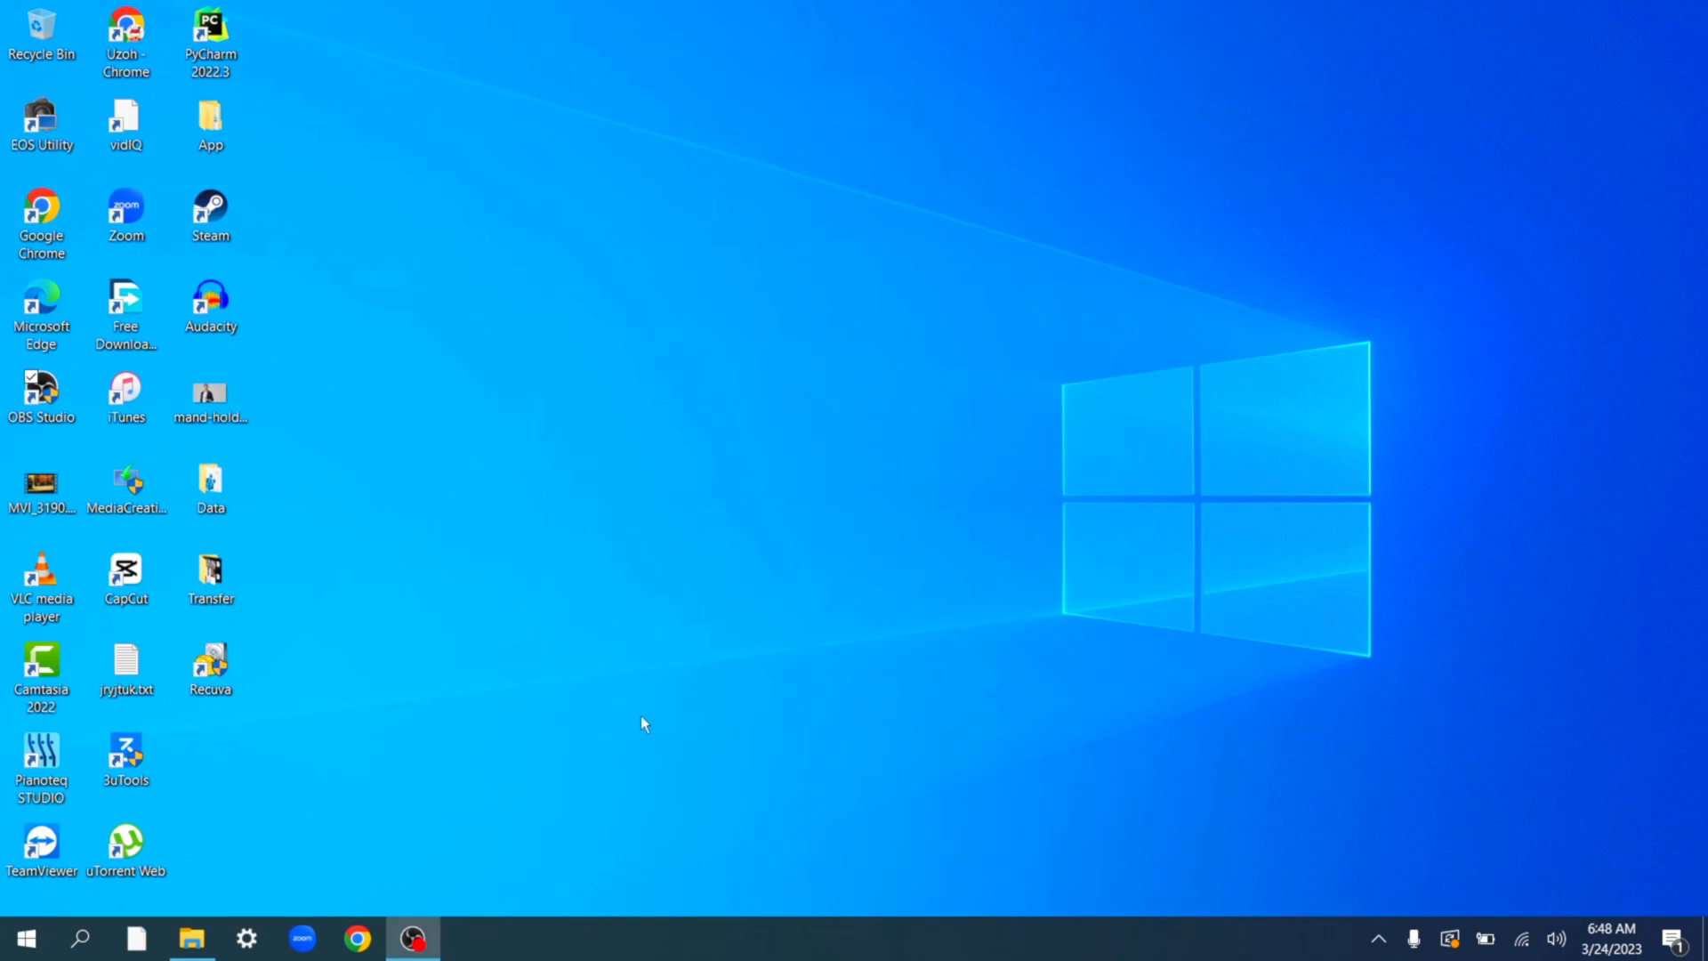
Search Windows for "msco" and run System Configuration as administrator
left_click(82, 939)
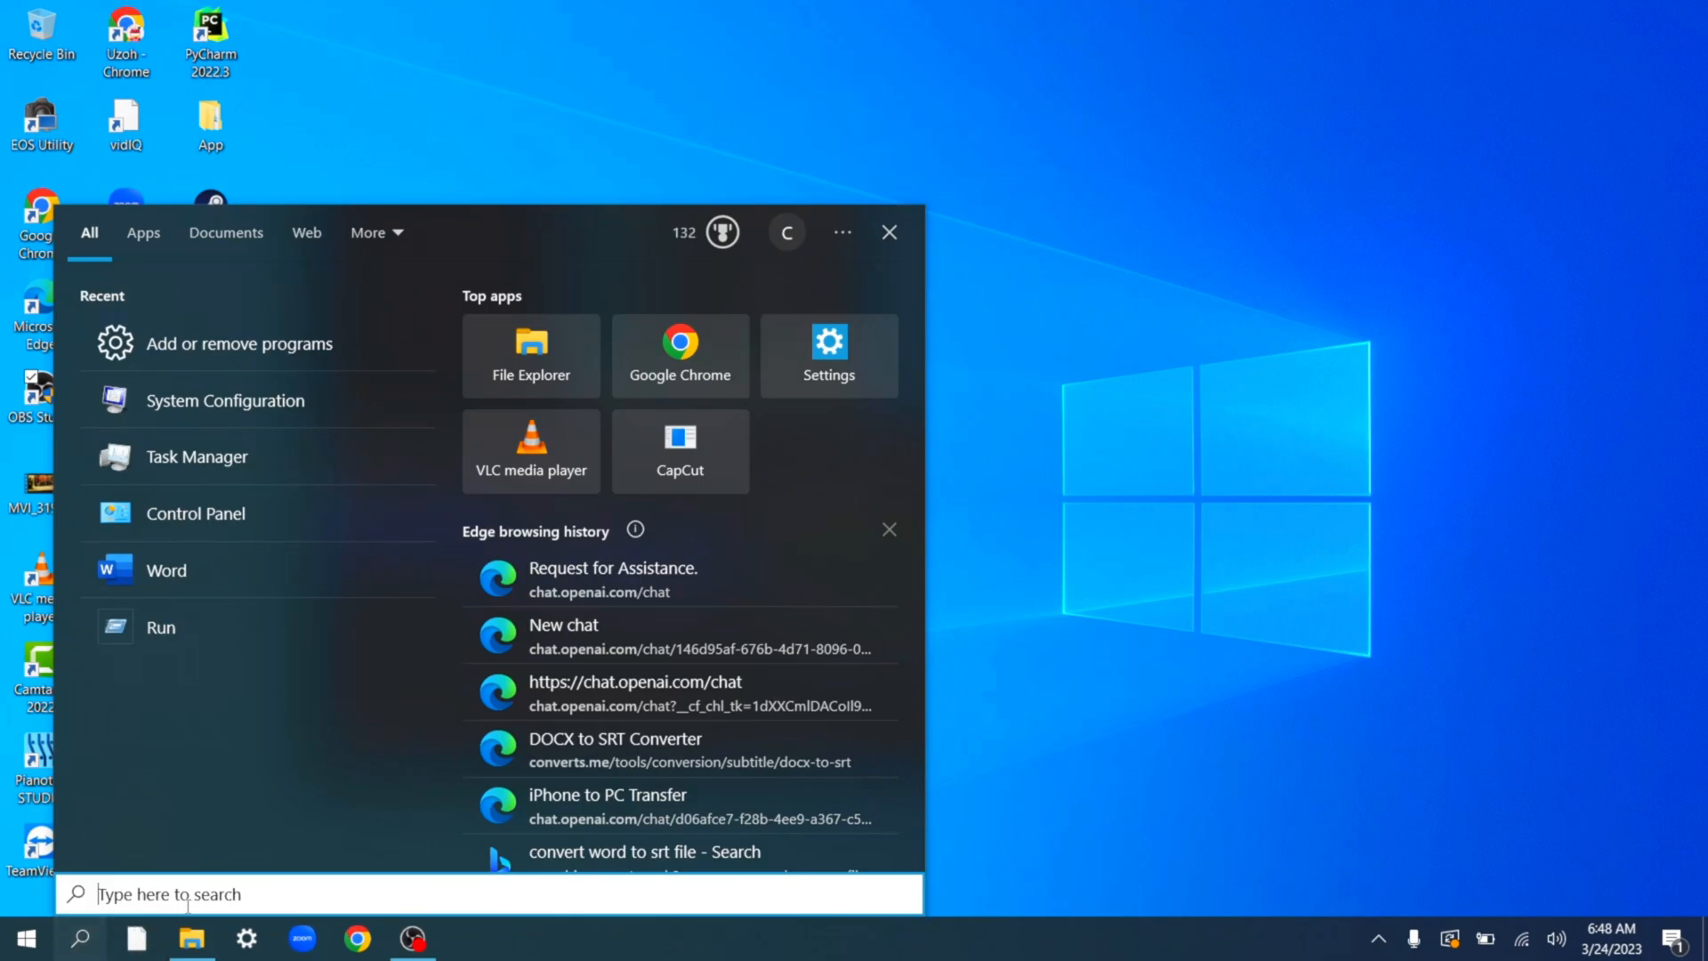
type("ms")
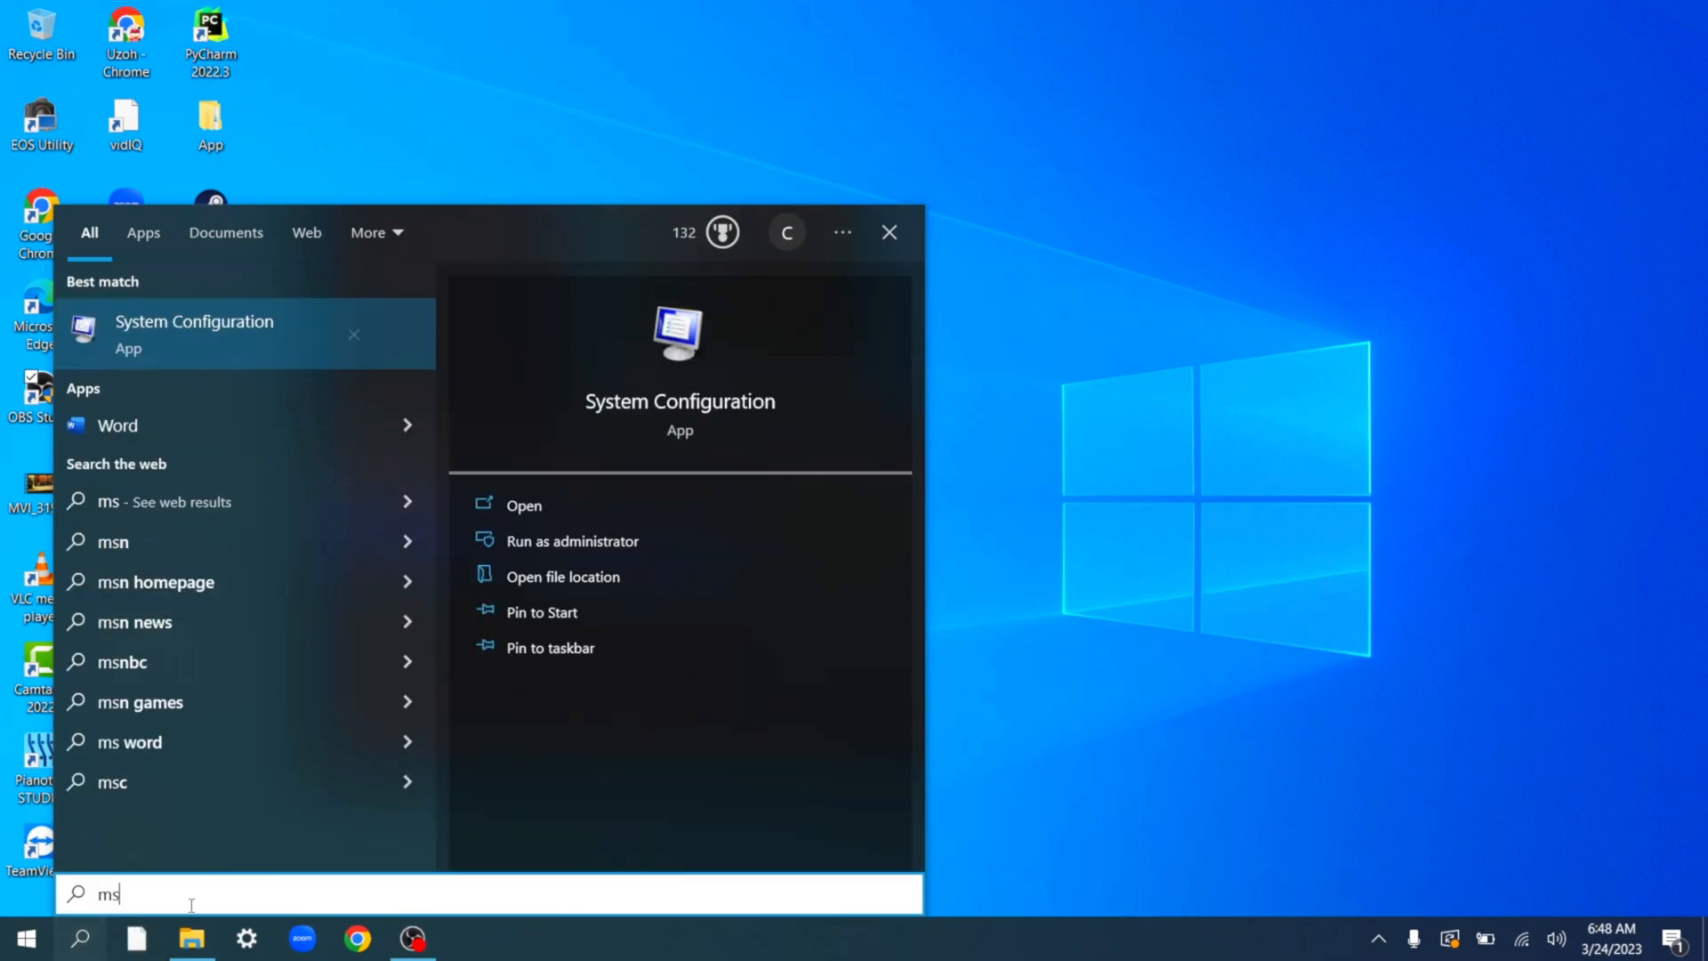
type("co")
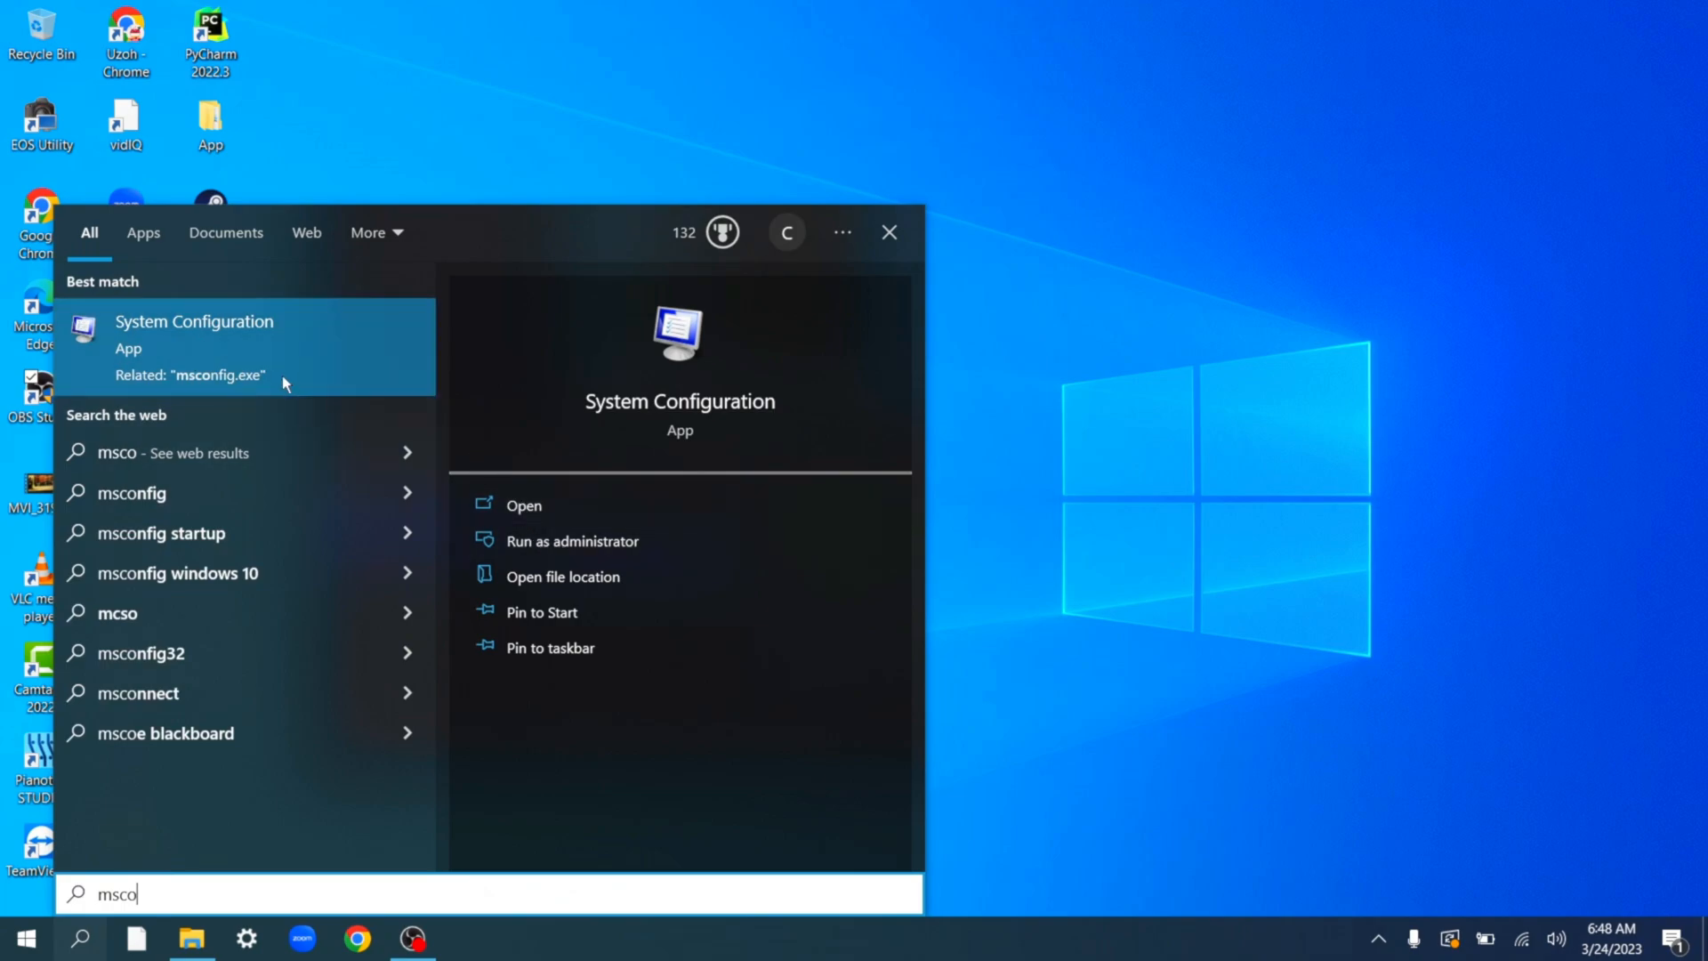
right_click(222, 357)
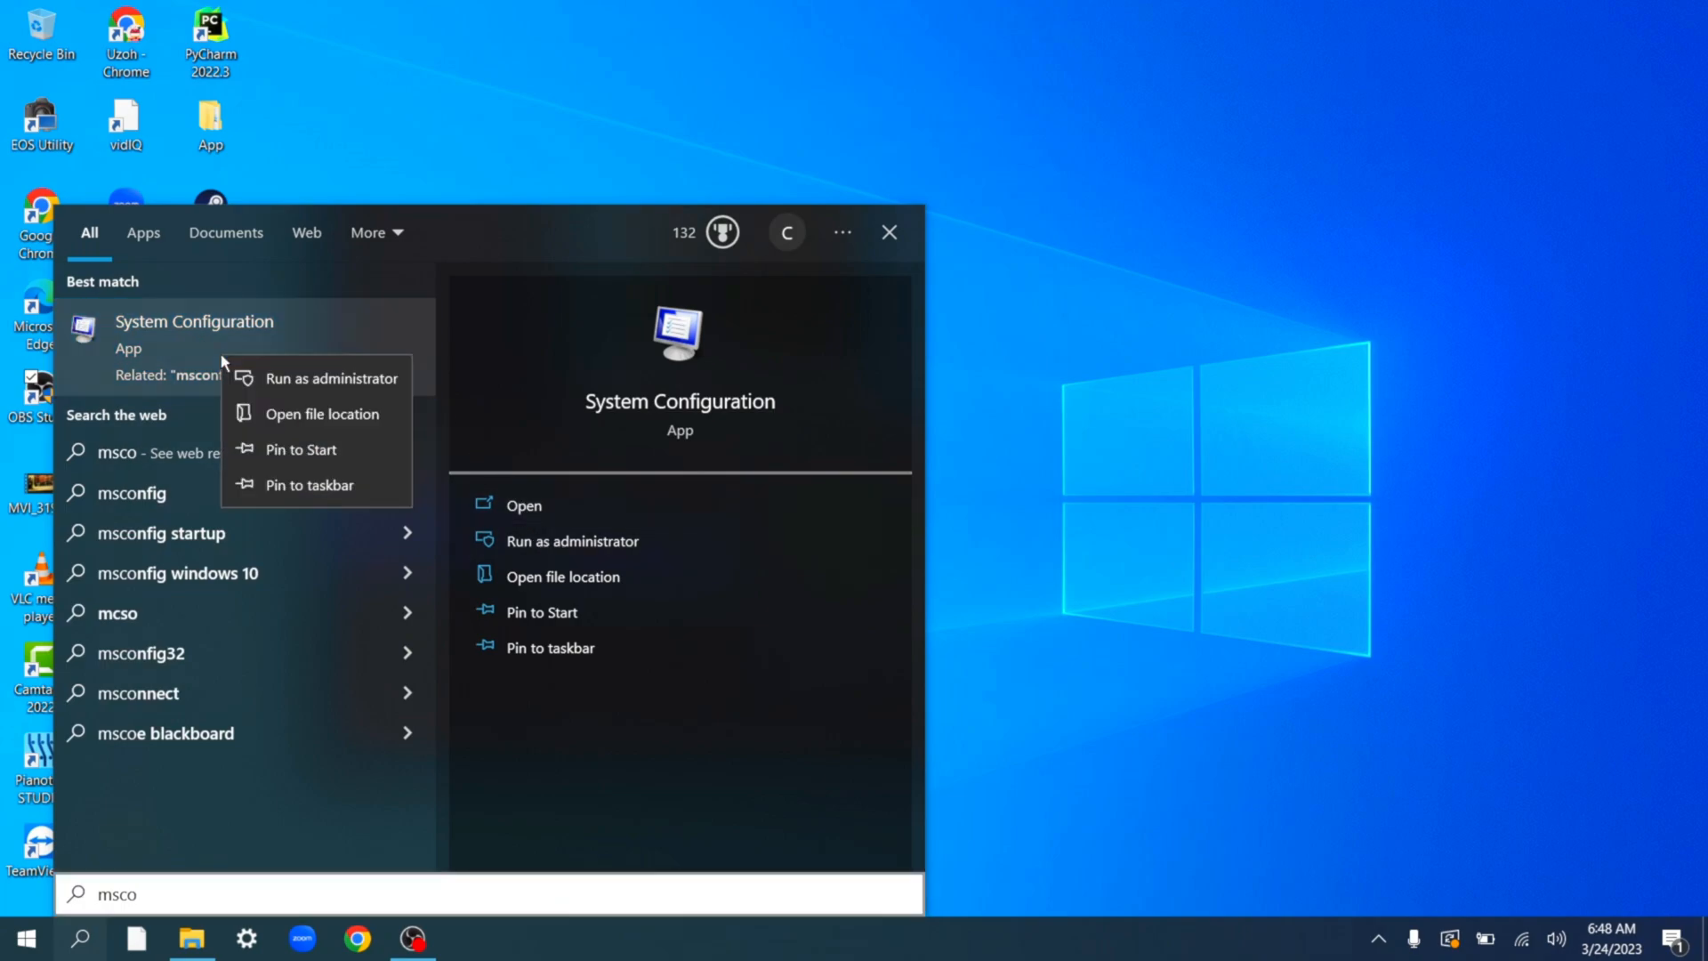
left_click(299, 380)
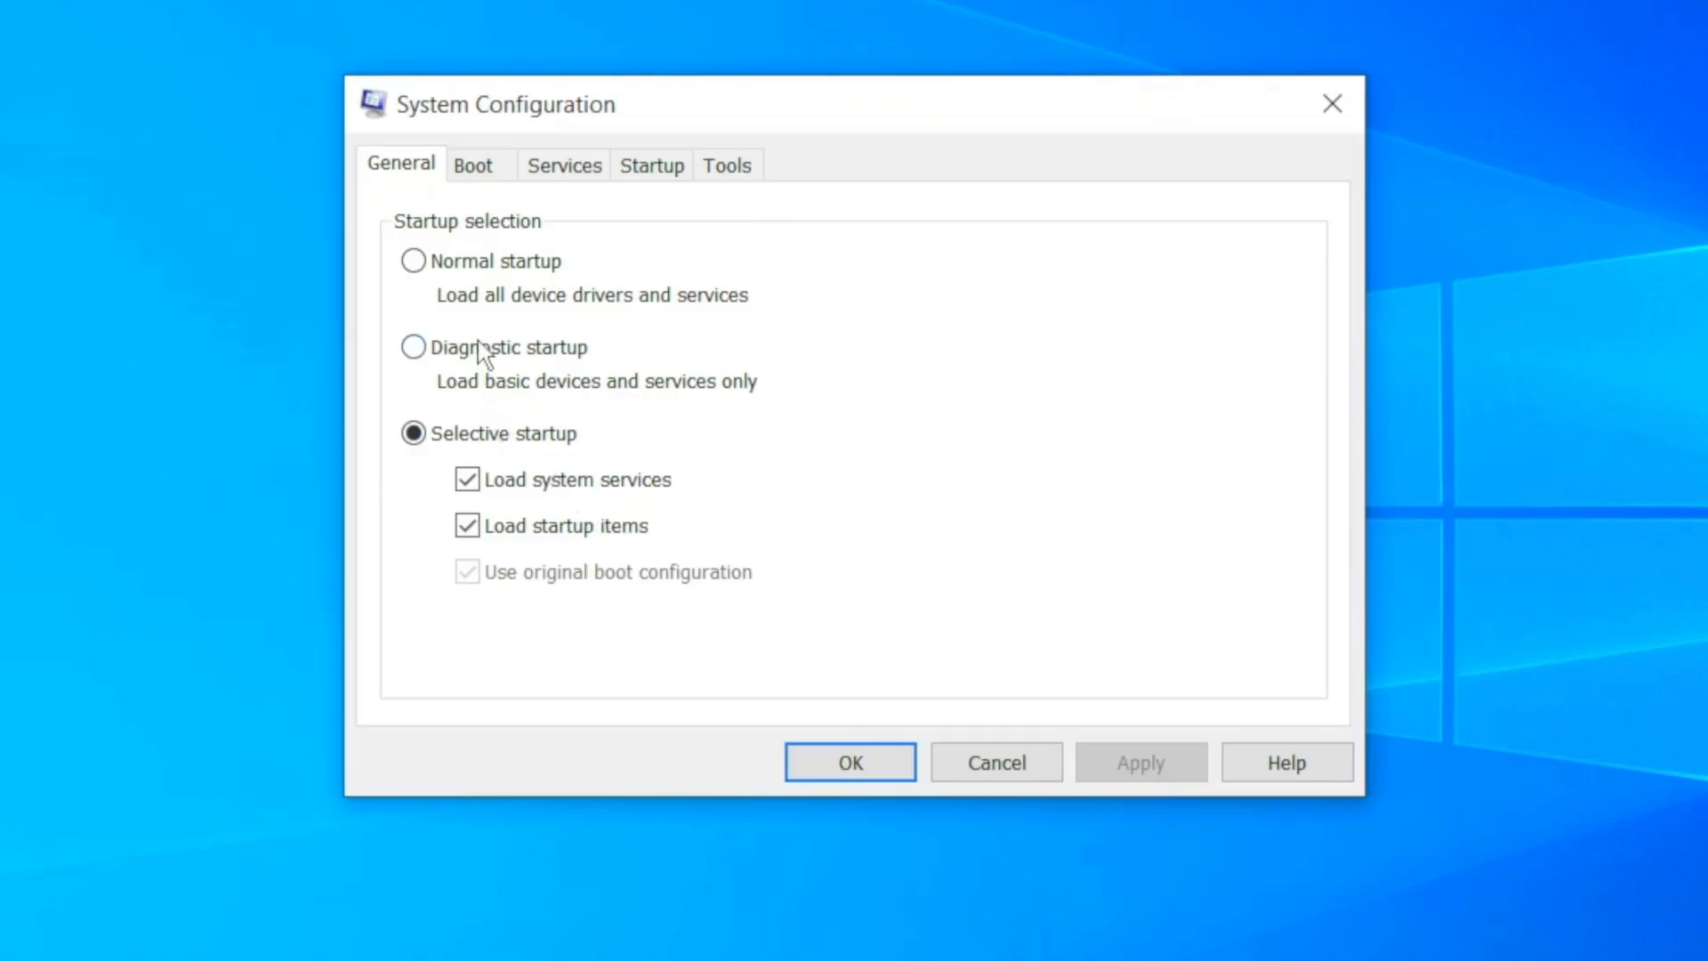
Review the boot options of the Windows 10 entry and close System Configuration
left_click(476, 171)
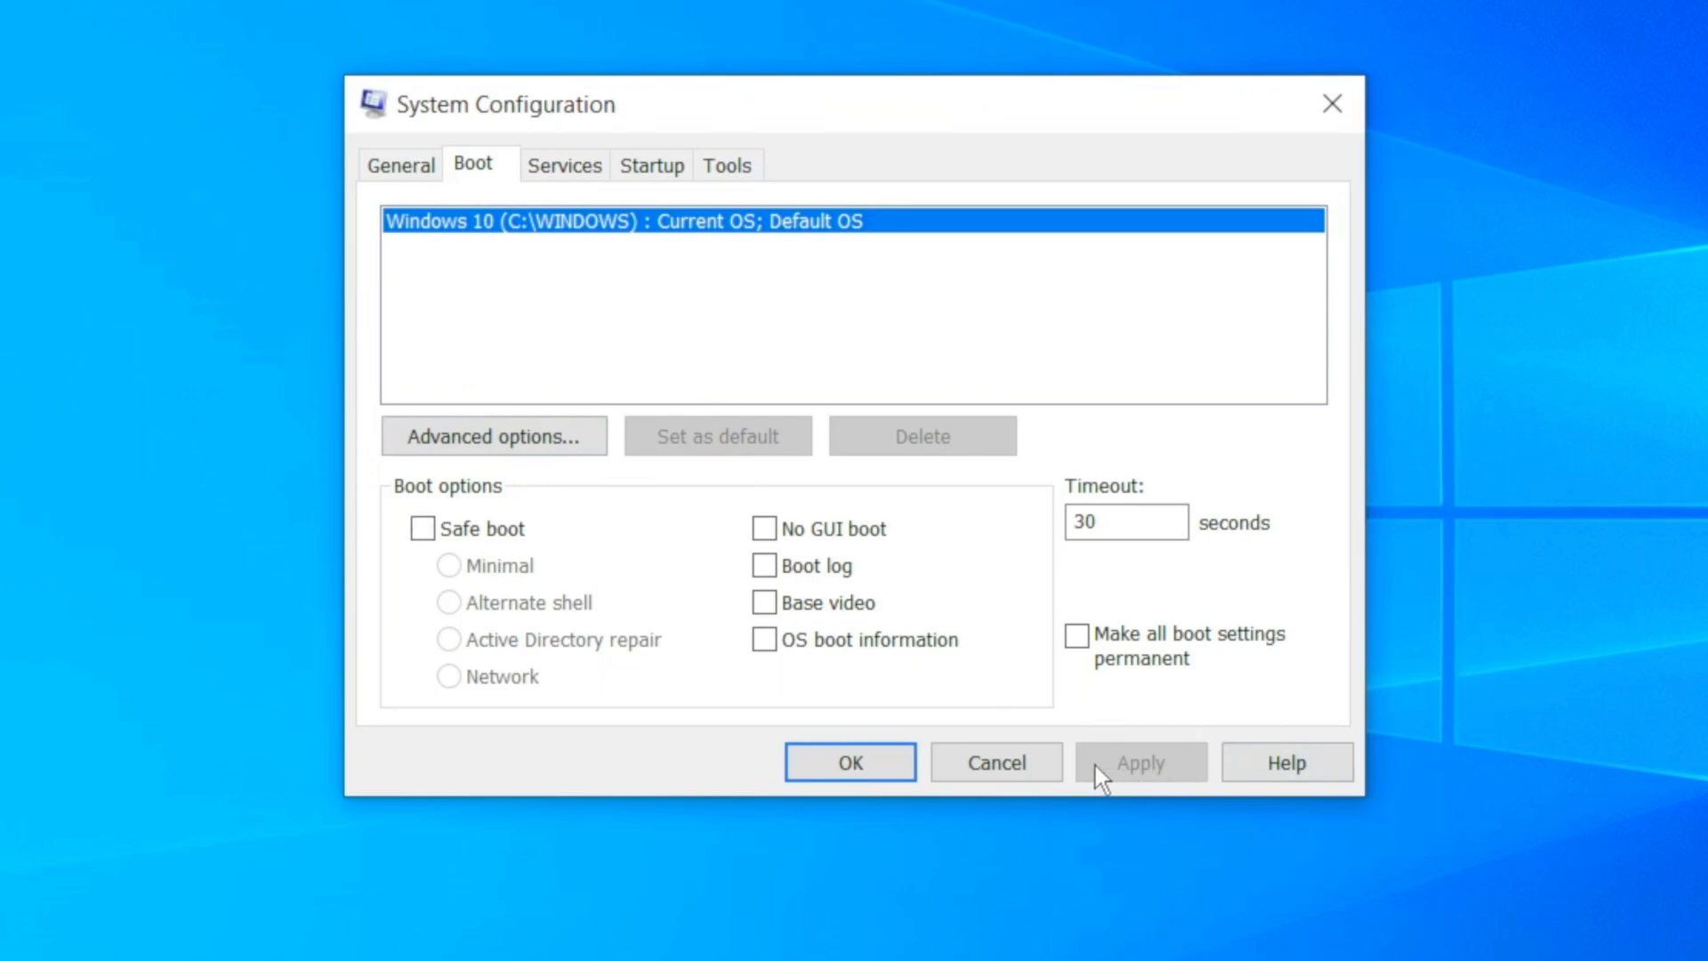
left_click(1612, 635)
left_click(1331, 104)
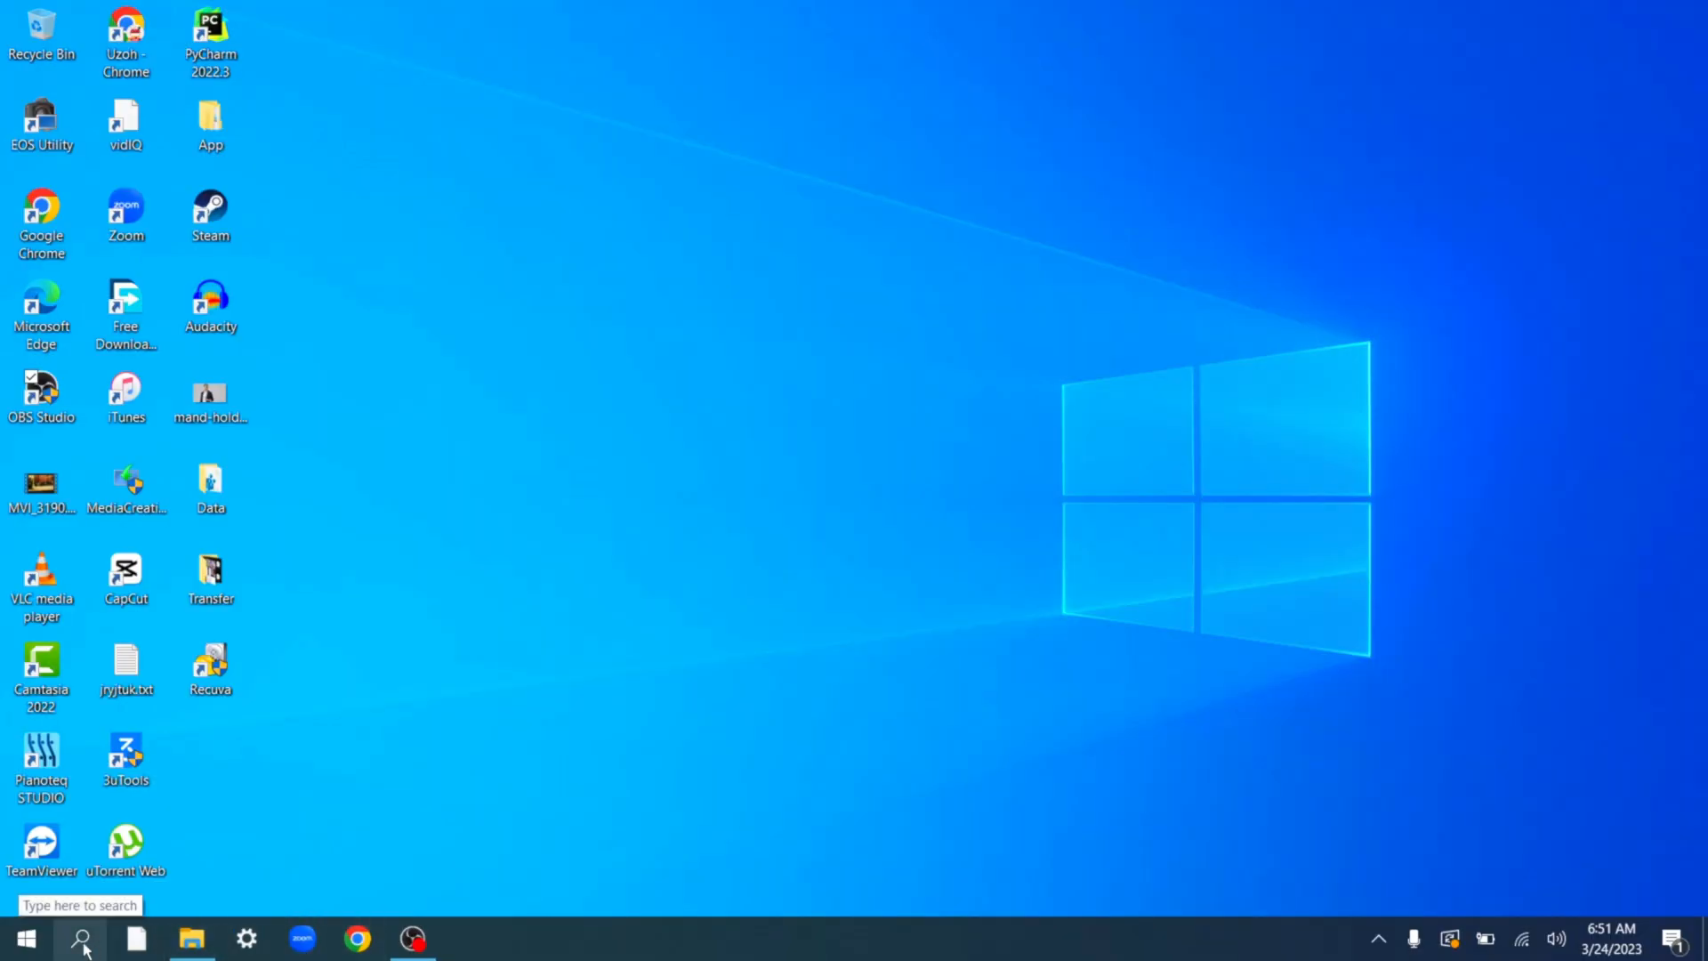
Search Windows for "admin" and run Windows Administrative Tools as administrator
left_click(83, 942)
type("a")
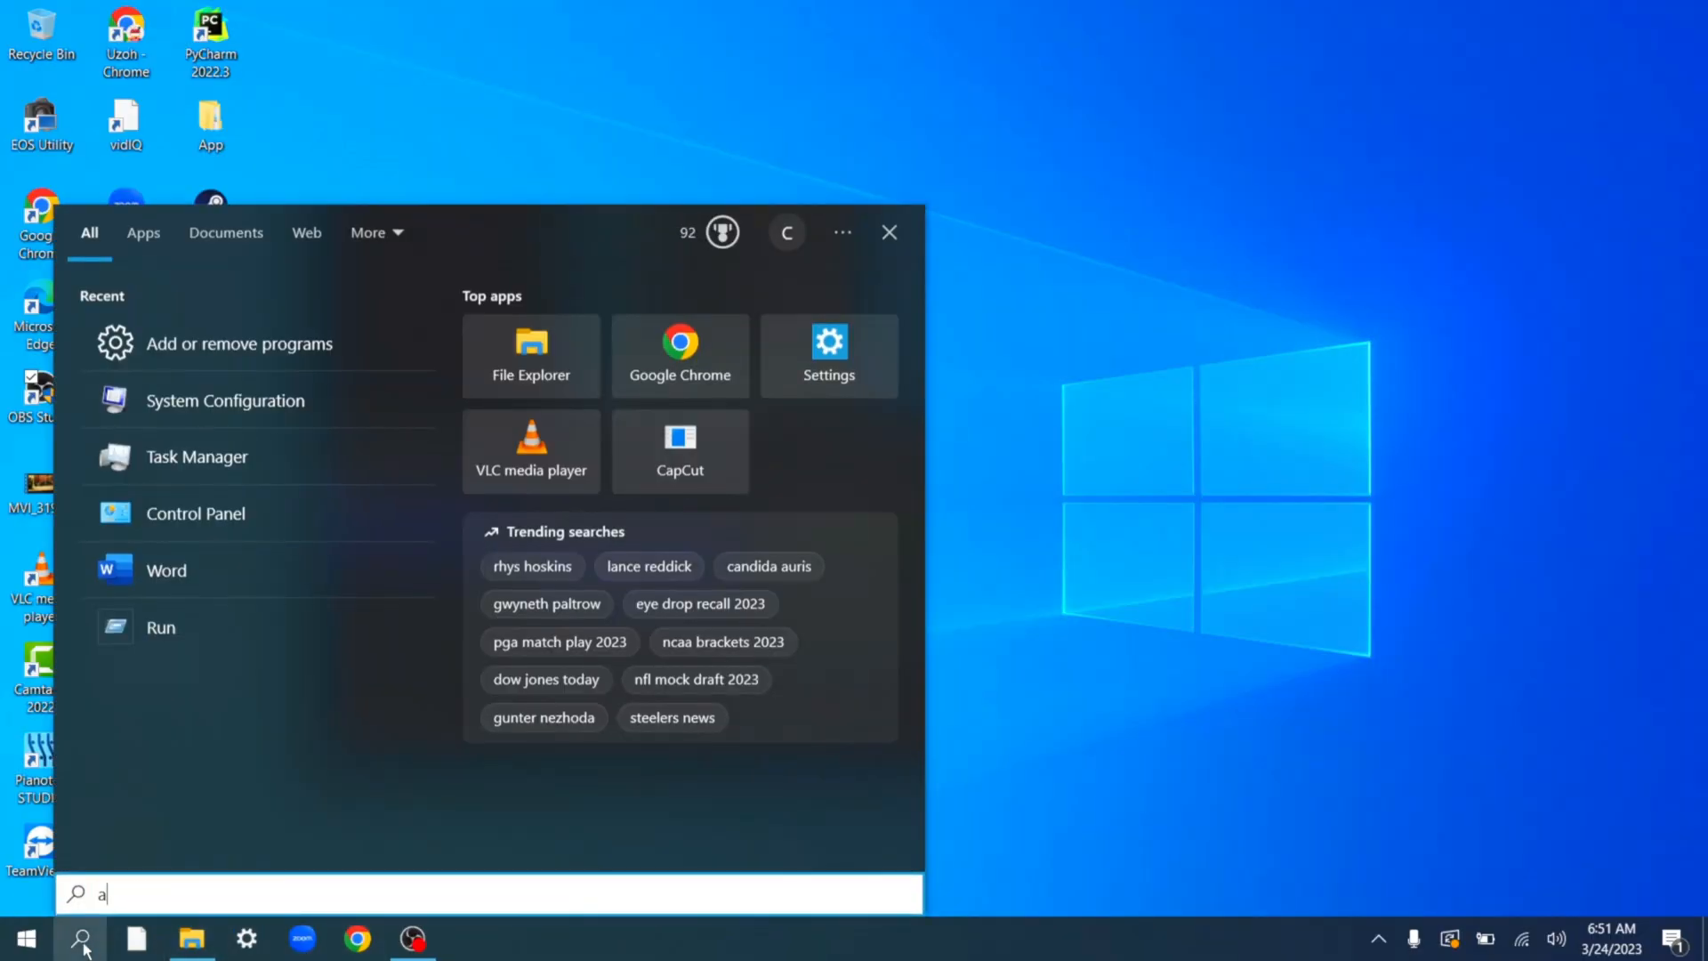
type("dm")
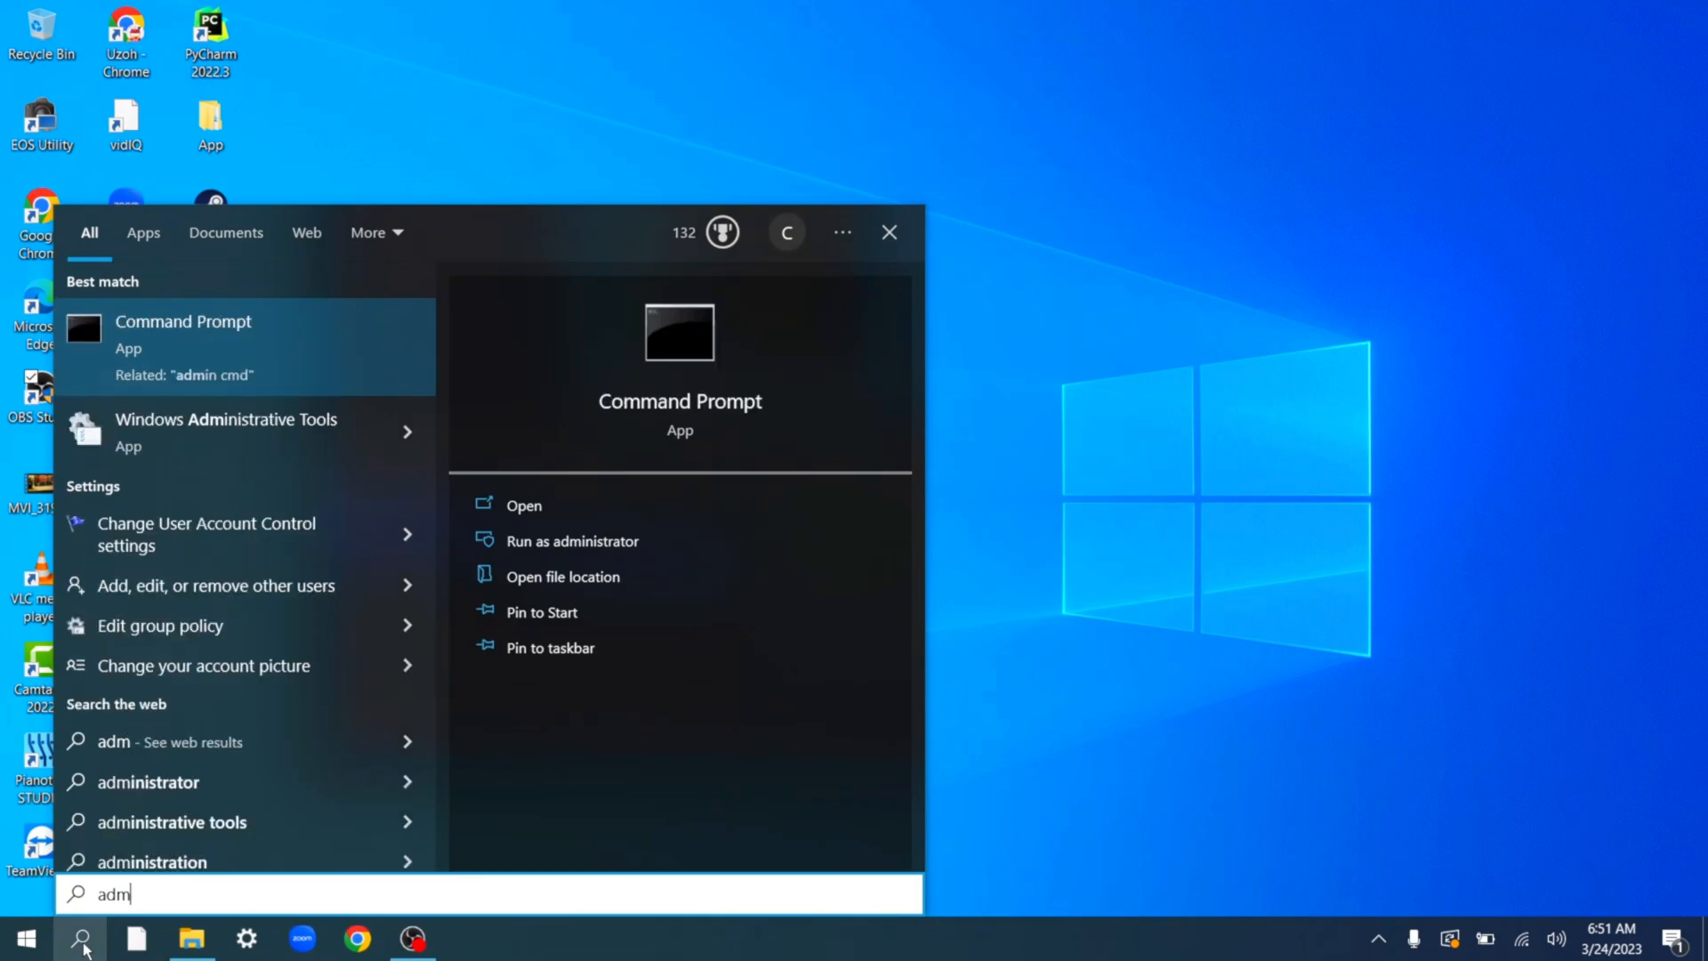
type("in")
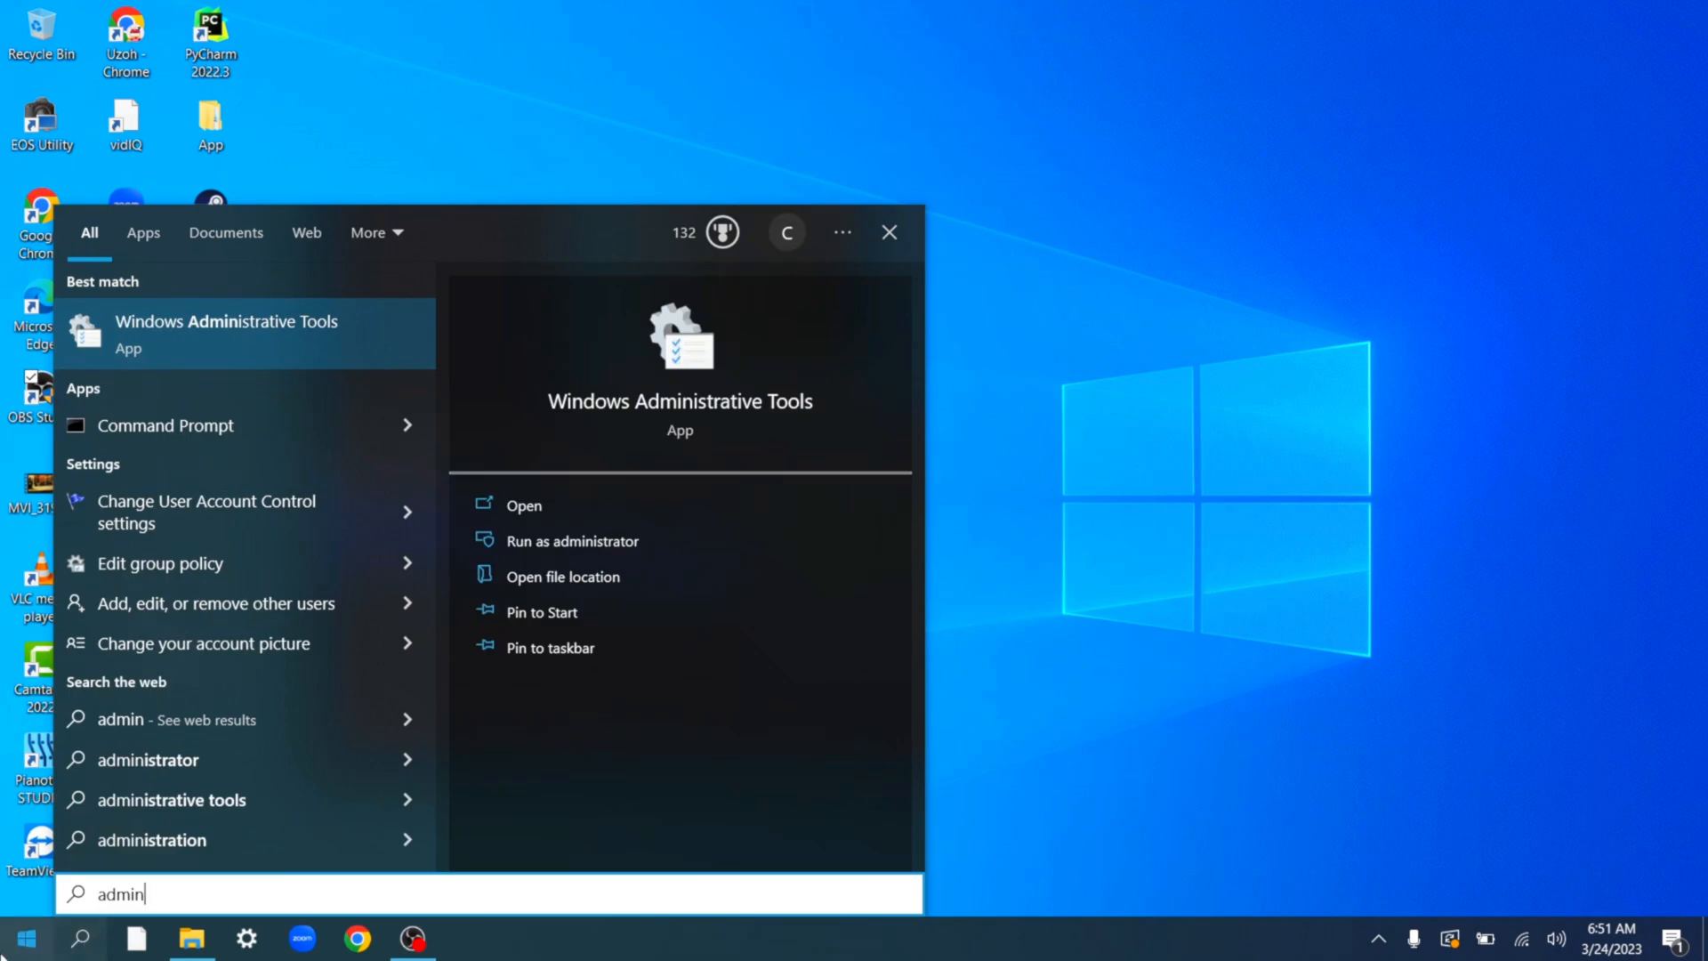
left_click(555, 544)
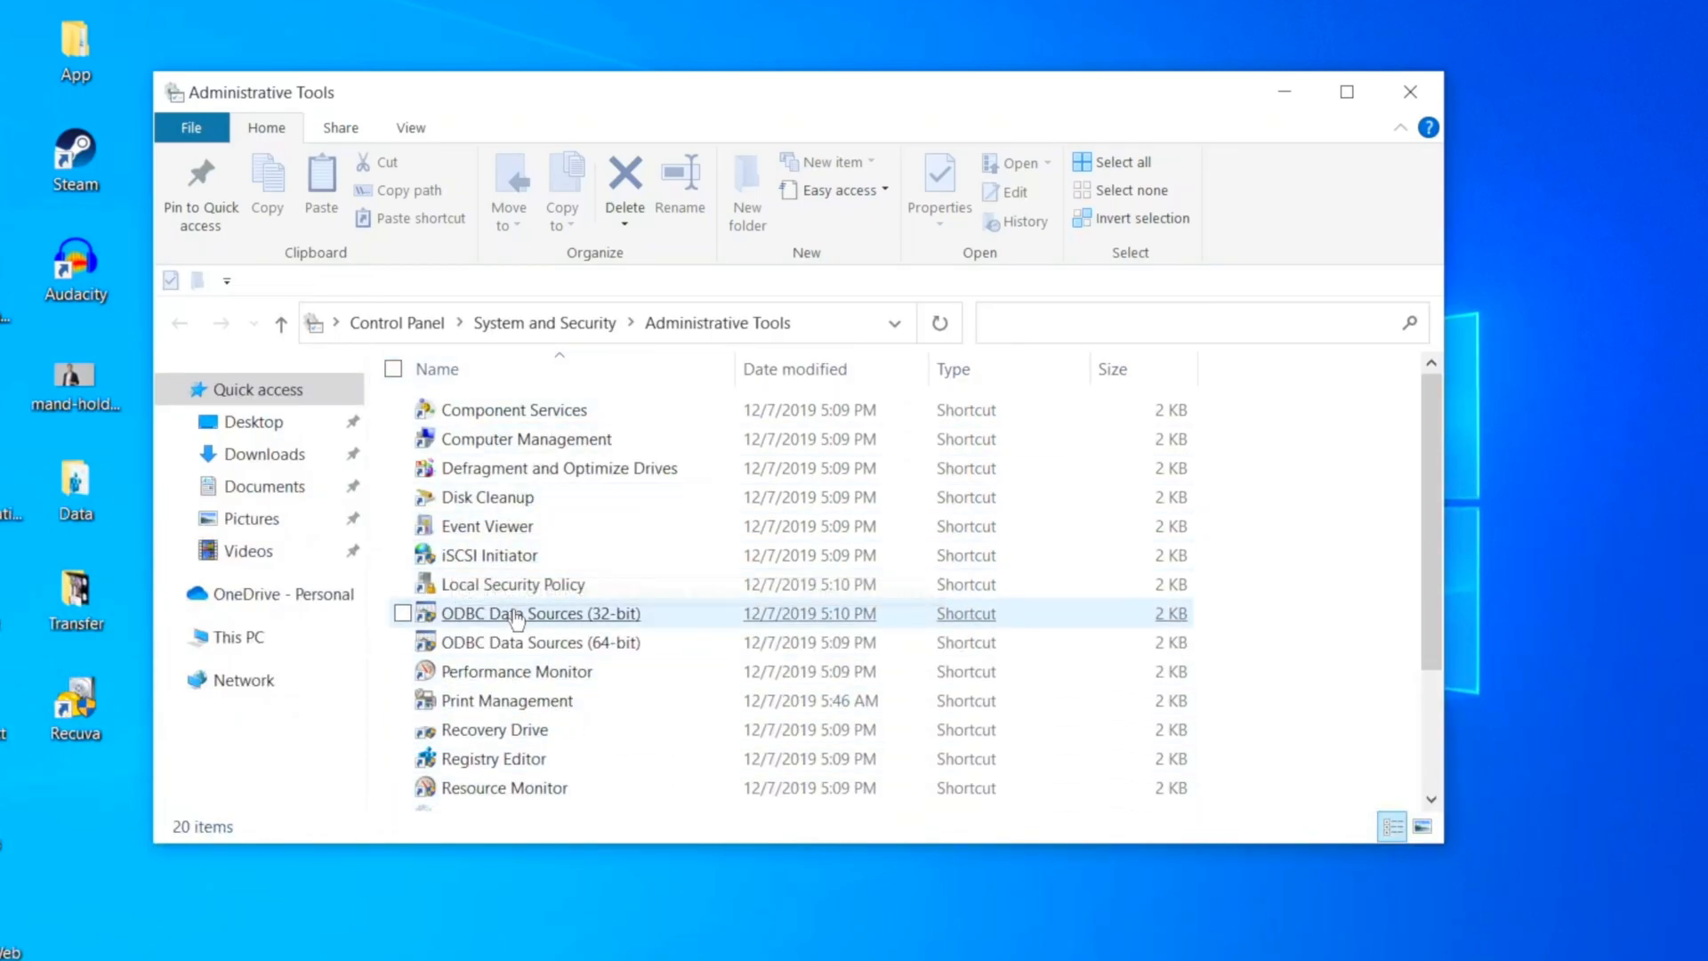
Open Computer Management from the administrative tools and show Disk Management in a maximised window
left_click(537, 449)
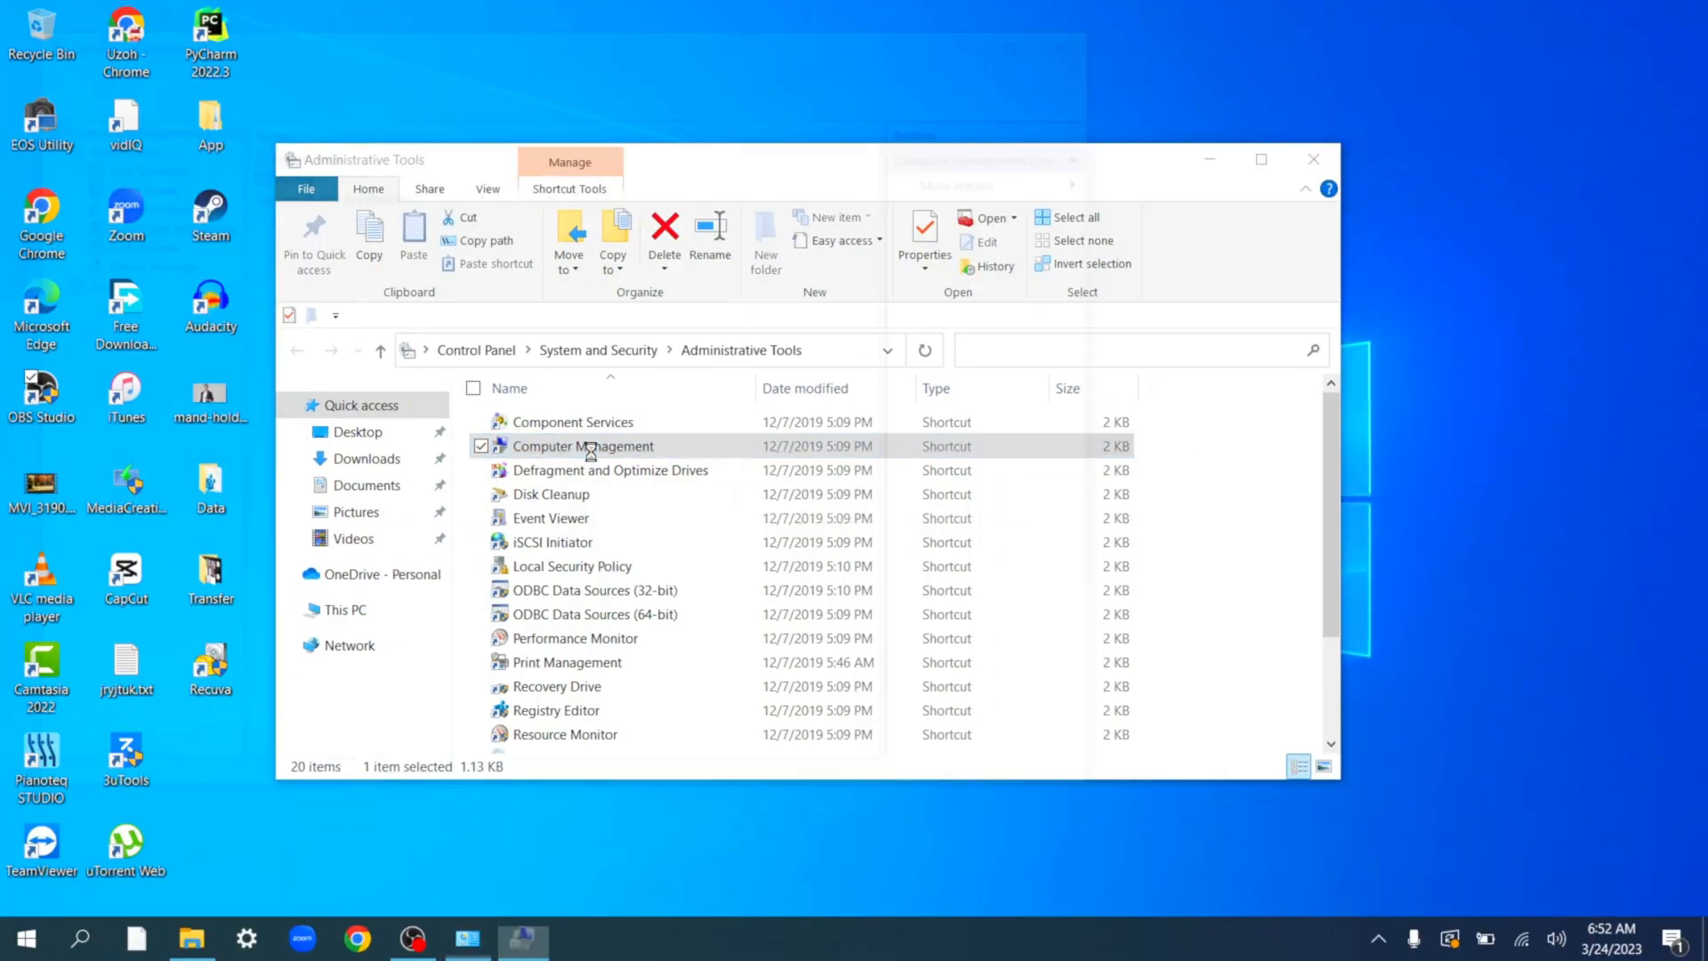
double_click(537, 450)
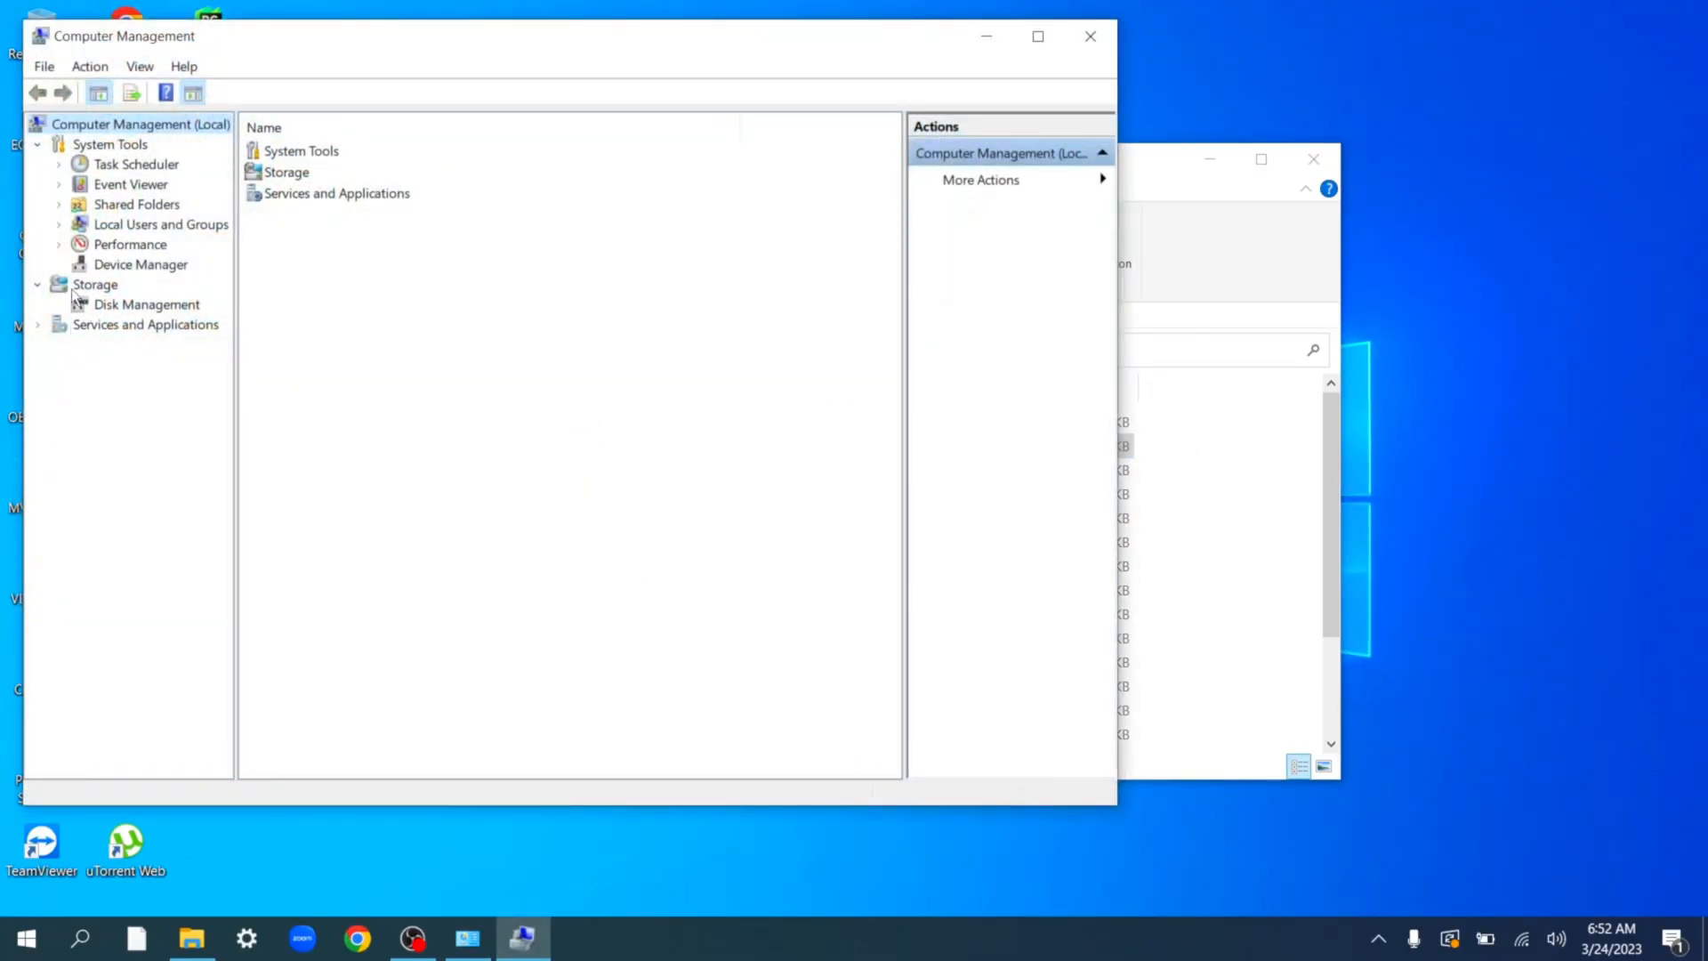
left_click(116, 308)
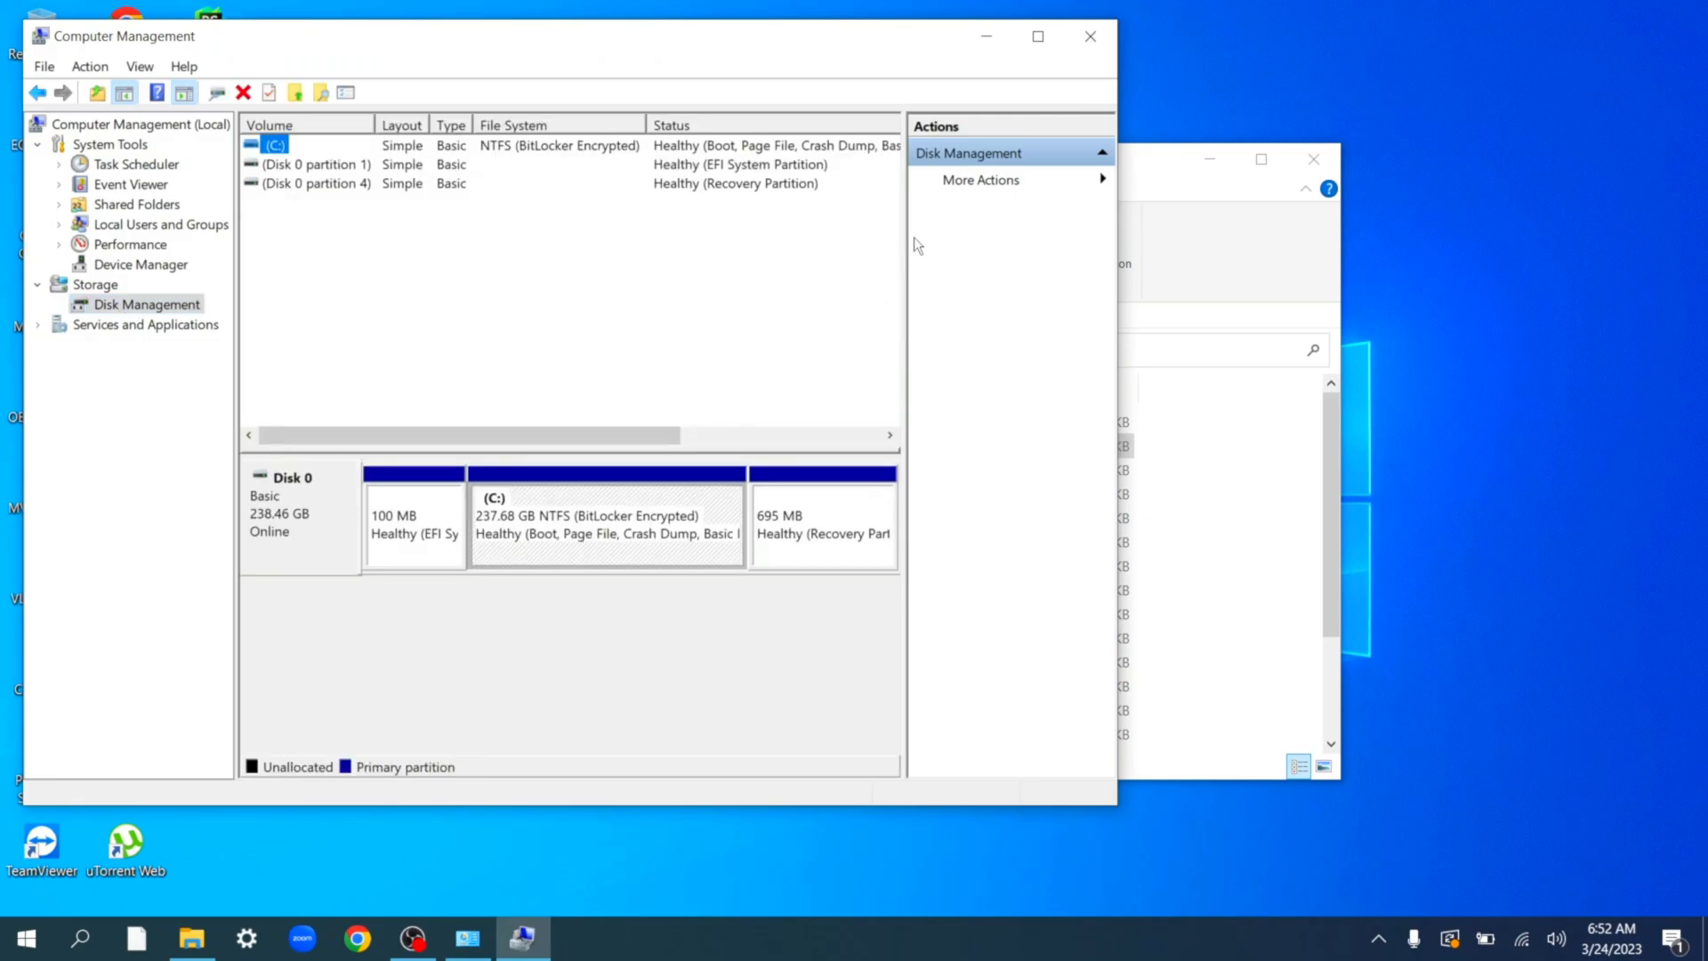
left_click(1037, 39)
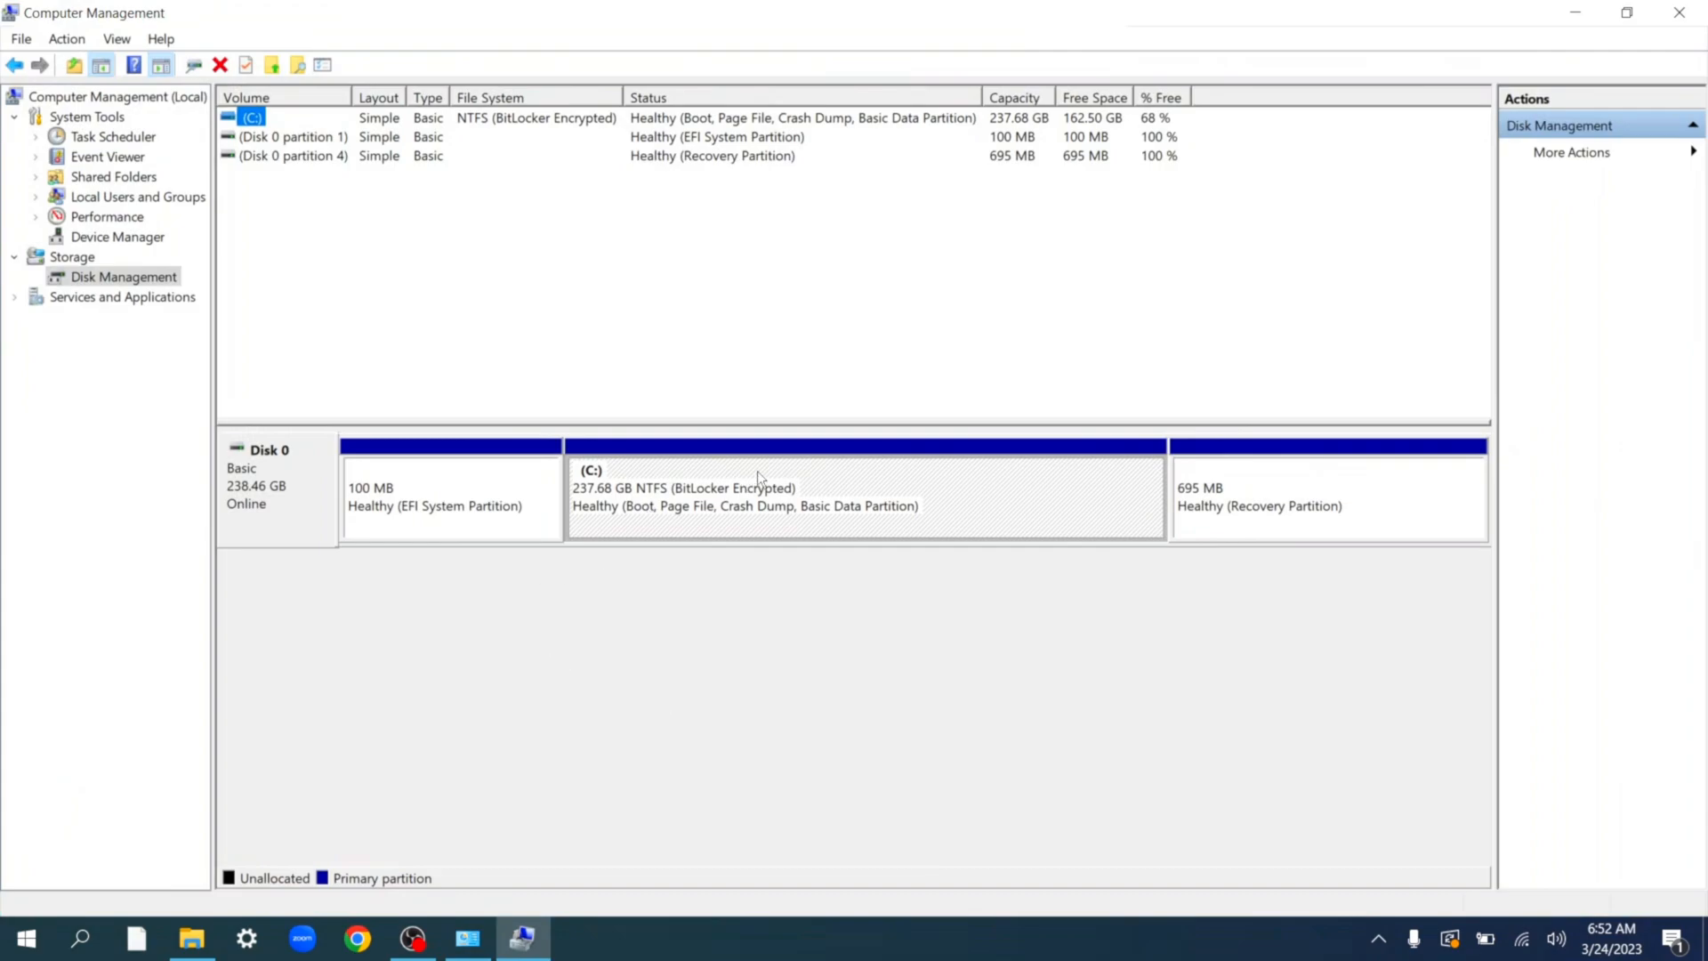
Inspect the EFI and C: partitions on Disk 0 and the volume operations offered for C:
left_click(511, 496)
left_click(754, 495)
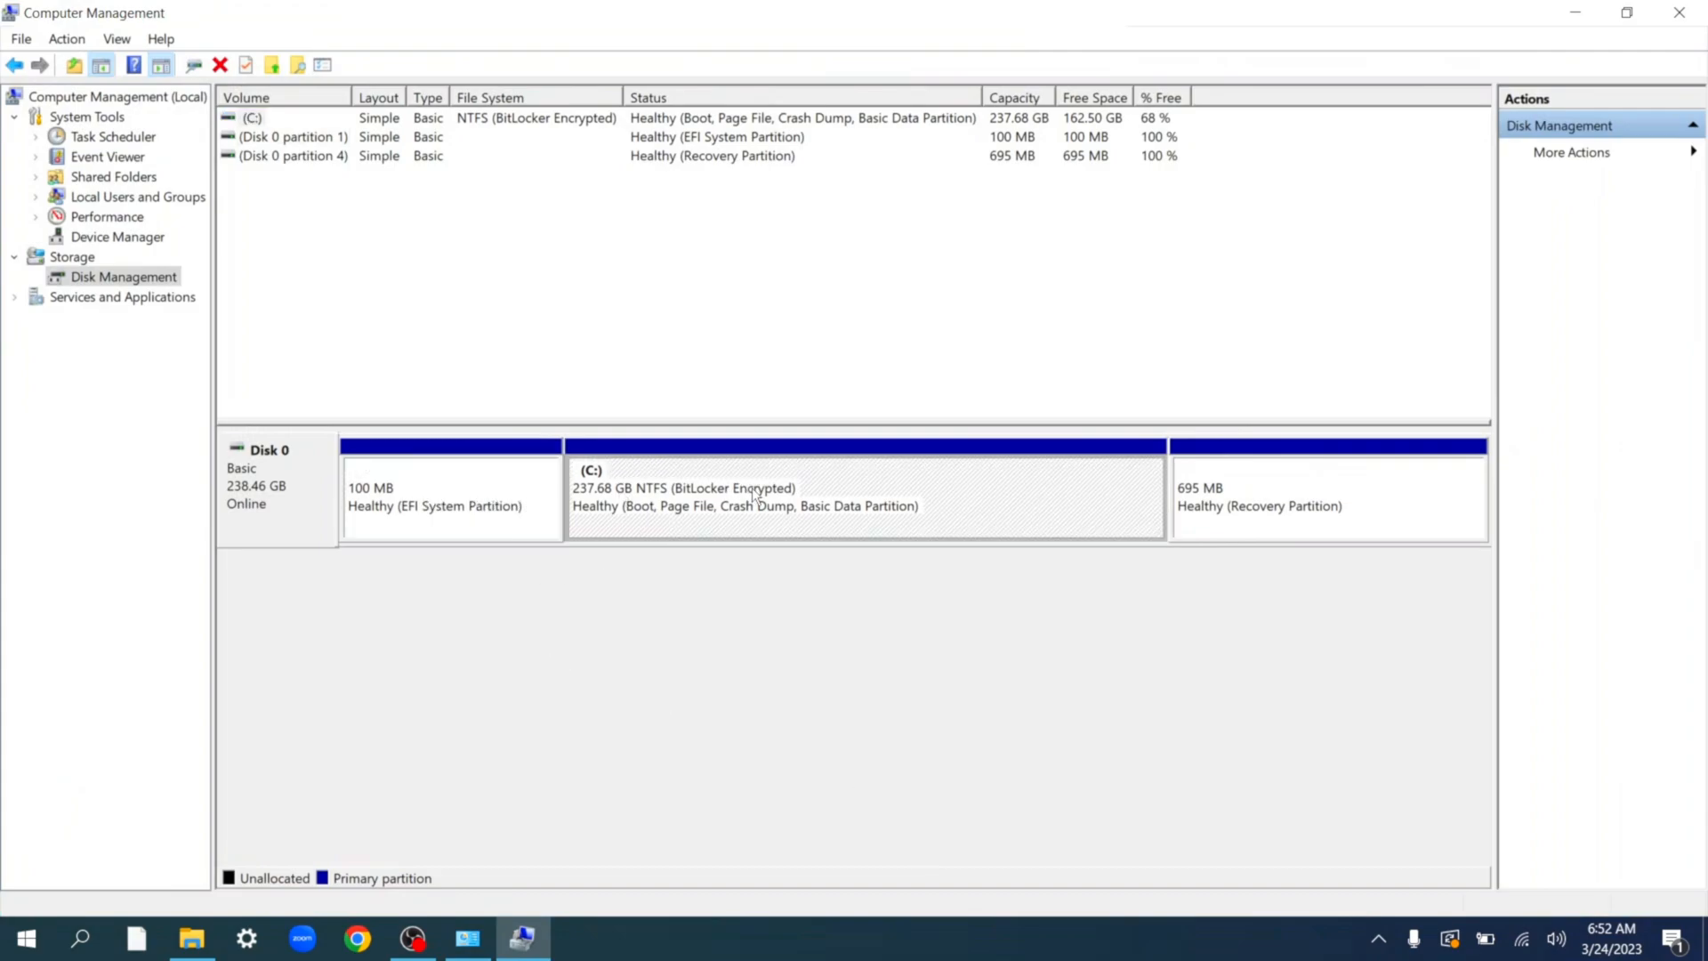
left_click(402, 485)
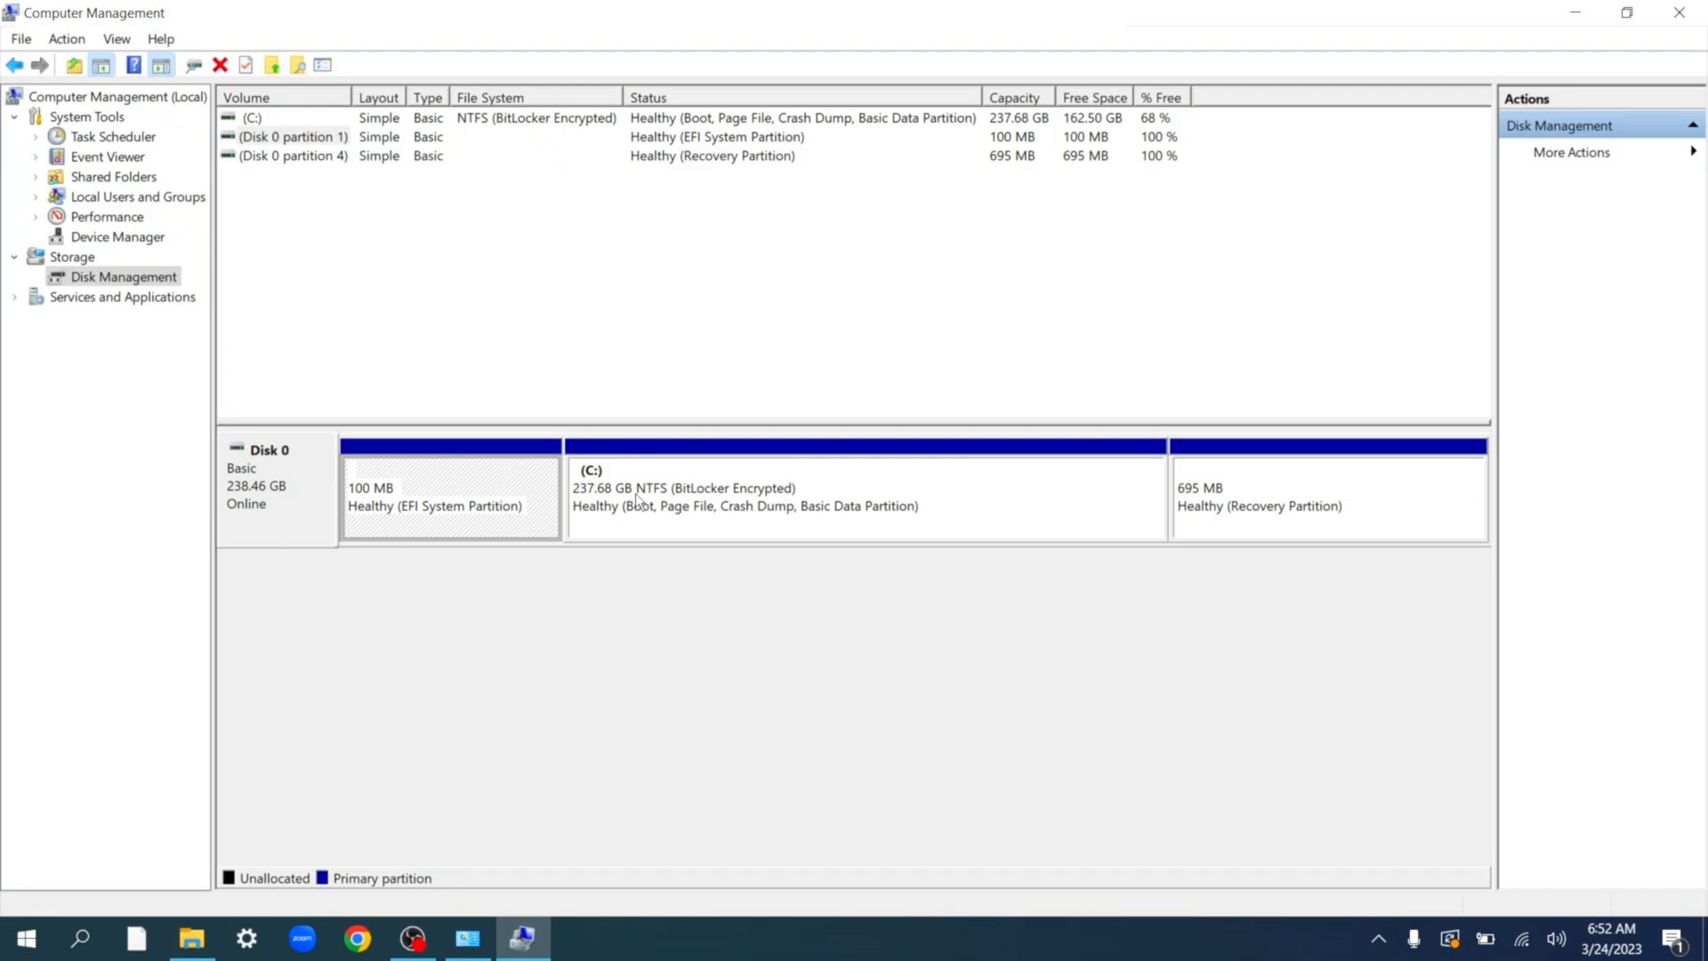
left_click(765, 496)
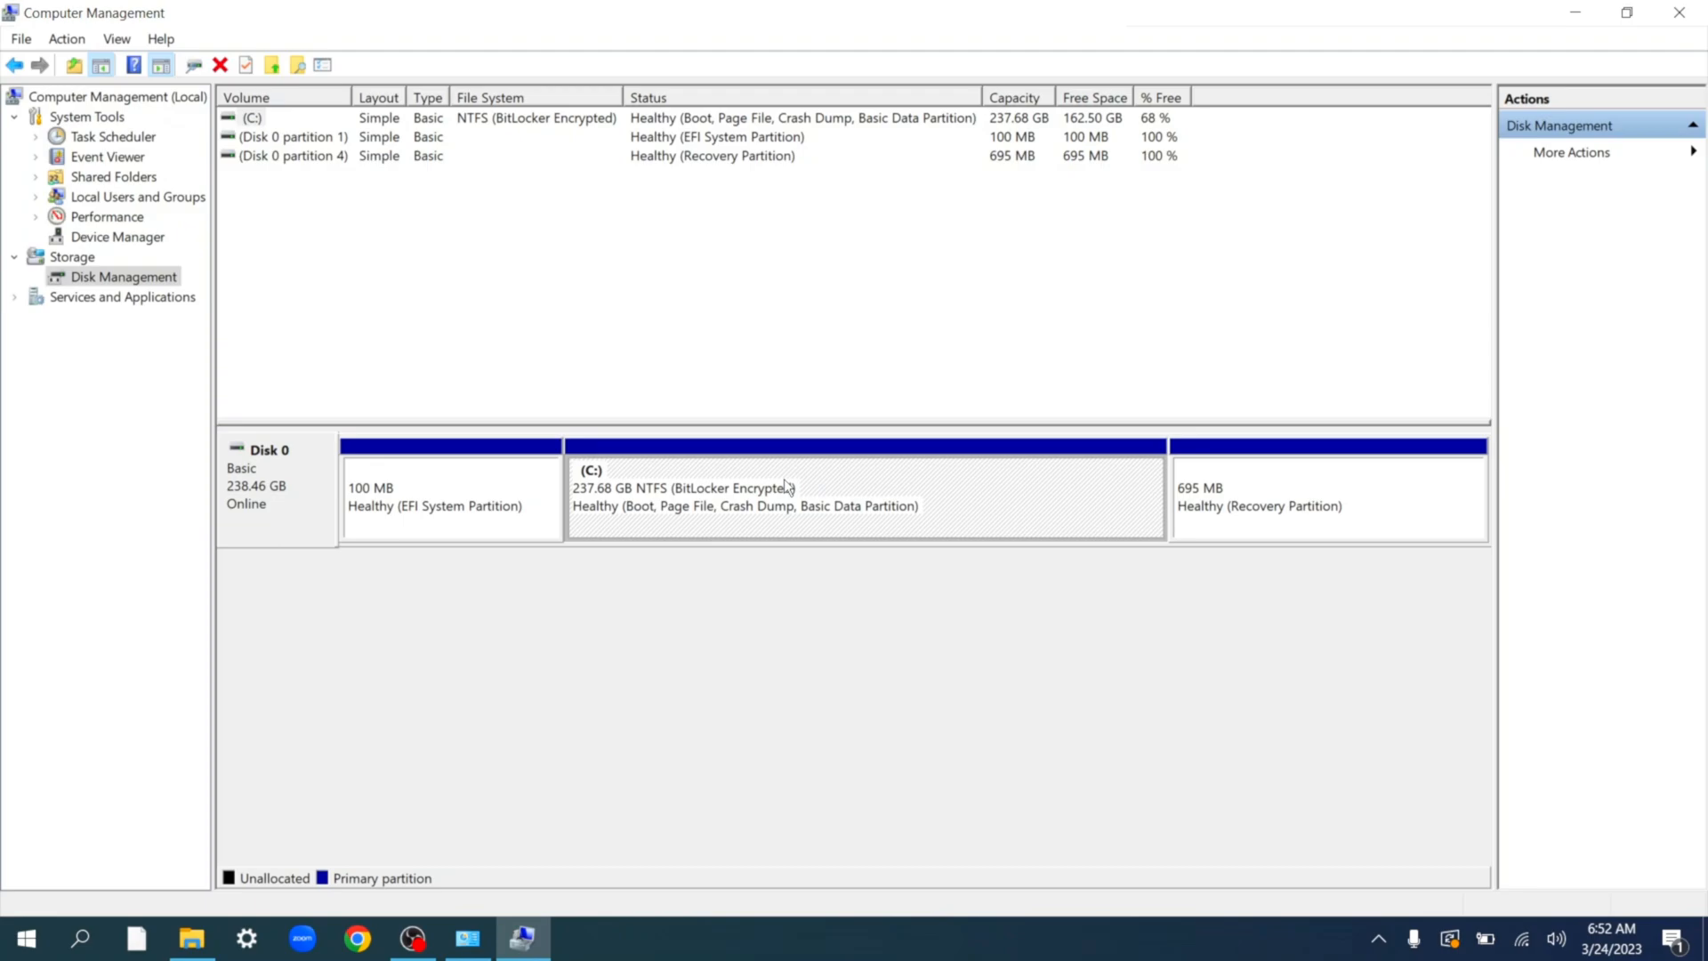
right_click(787, 486)
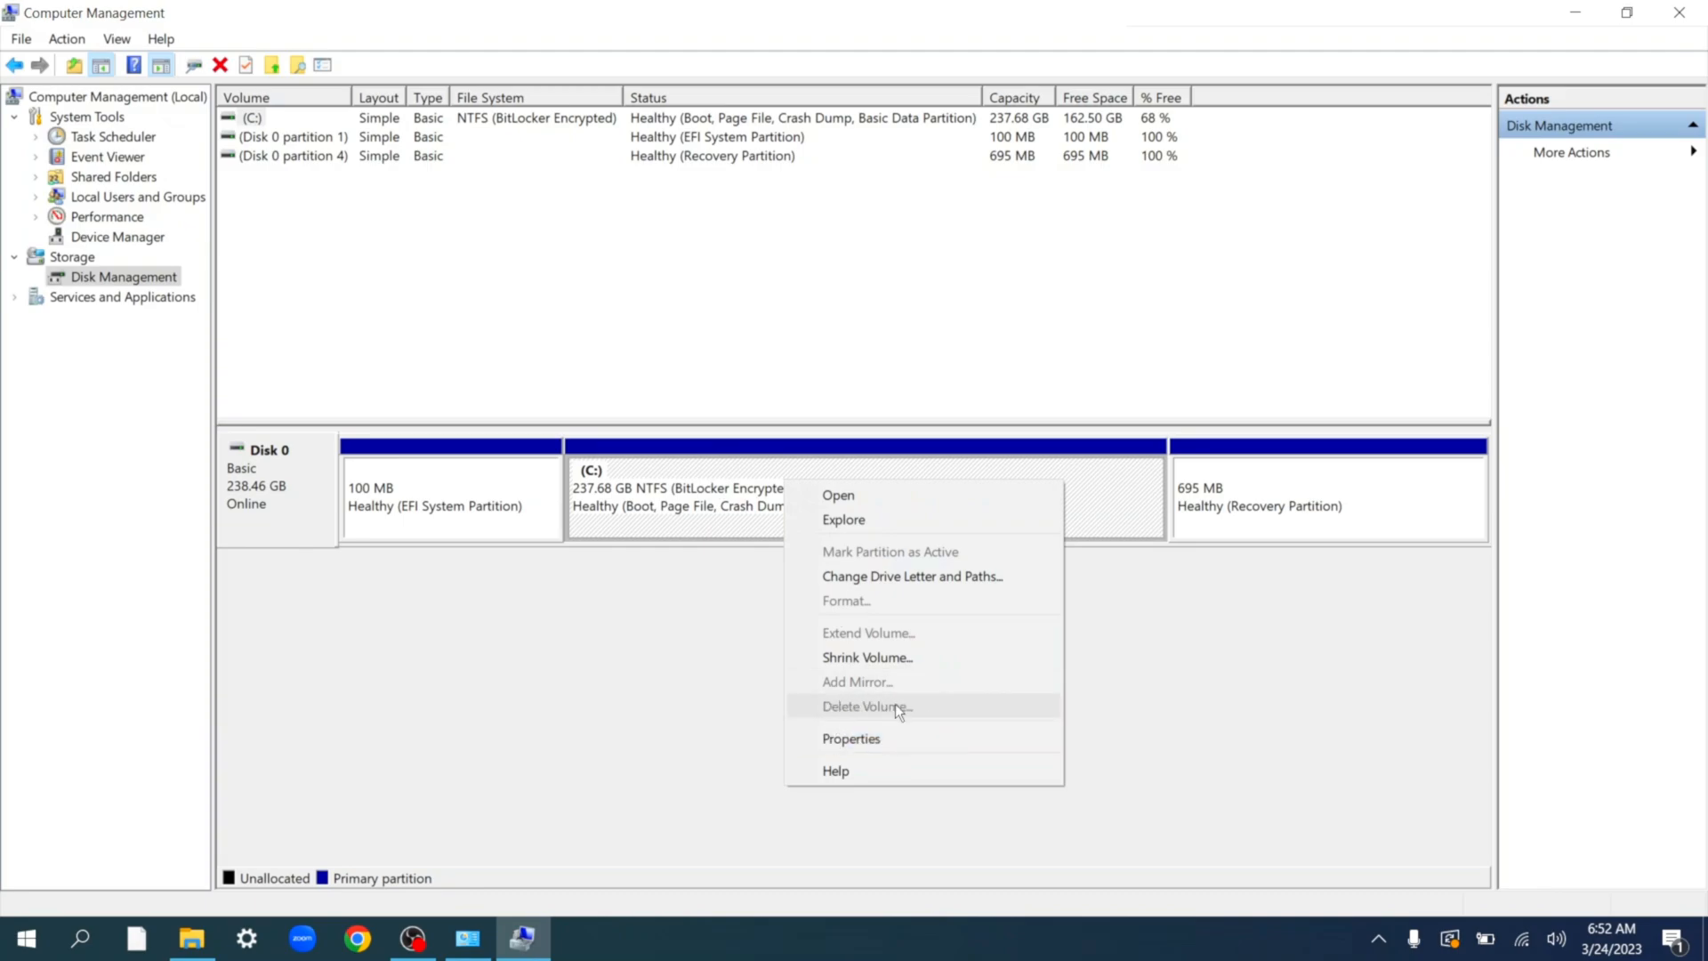
left_click(542, 599)
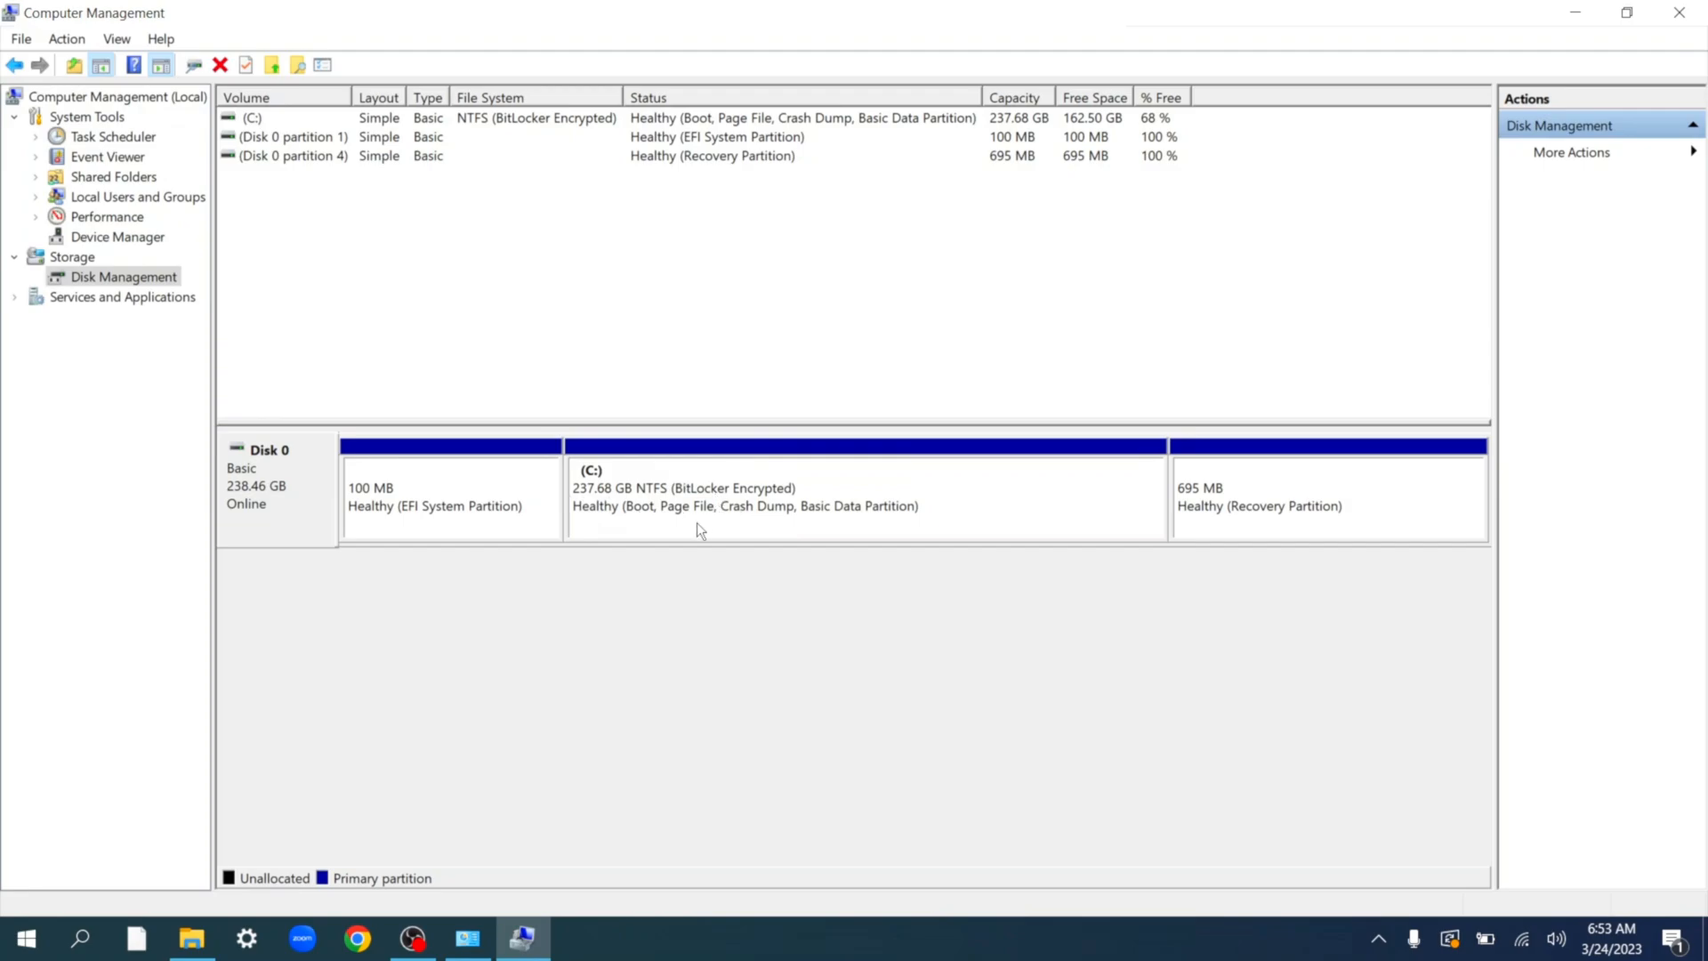
Set up a 190772 MB simple volume with drive letter E, NTFS, default allocation unit size, label New Volume and quick format
right_click(673, 503)
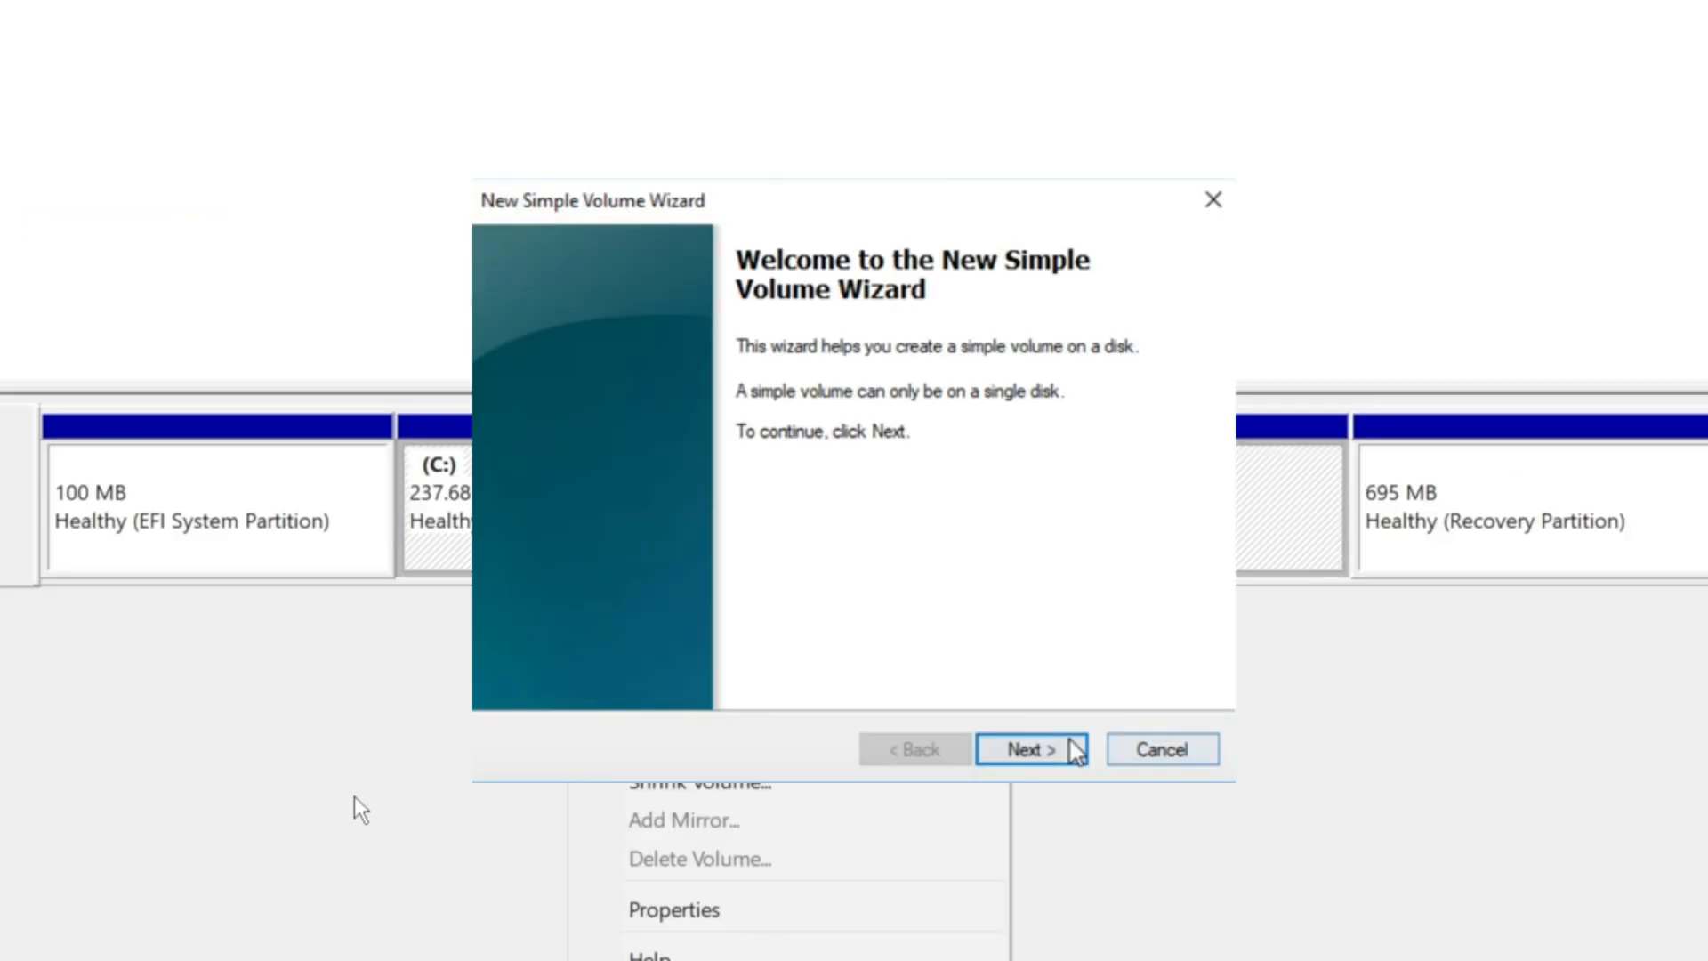
left_click(1077, 750)
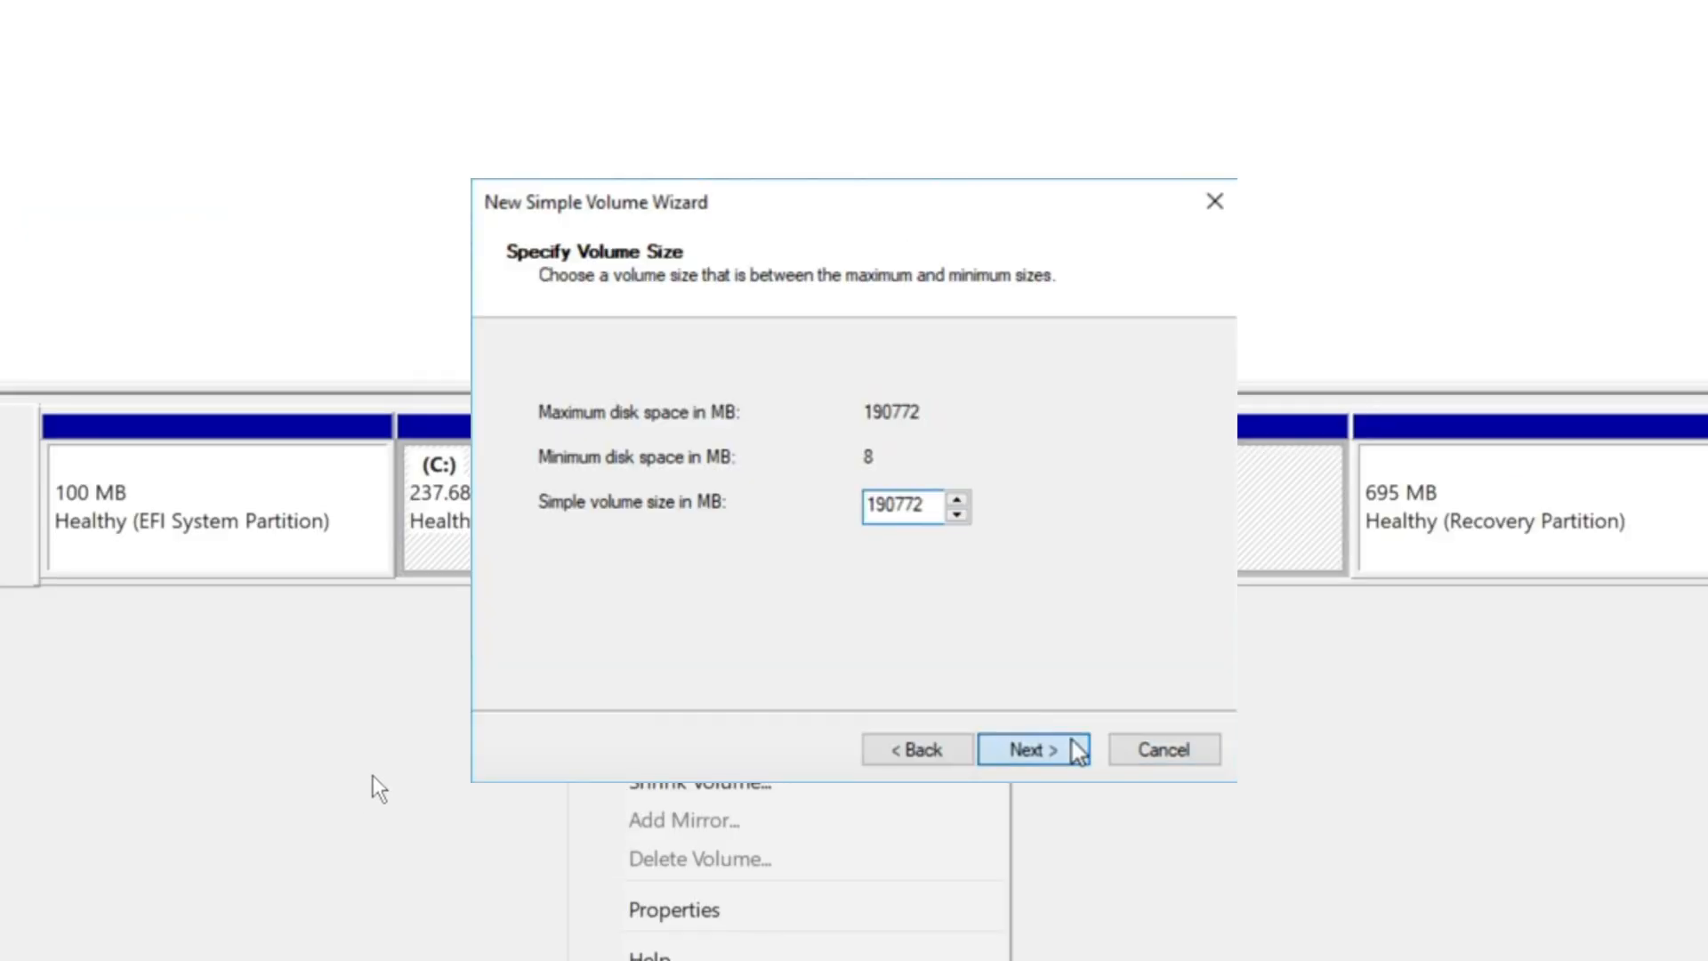
left_click(1074, 745)
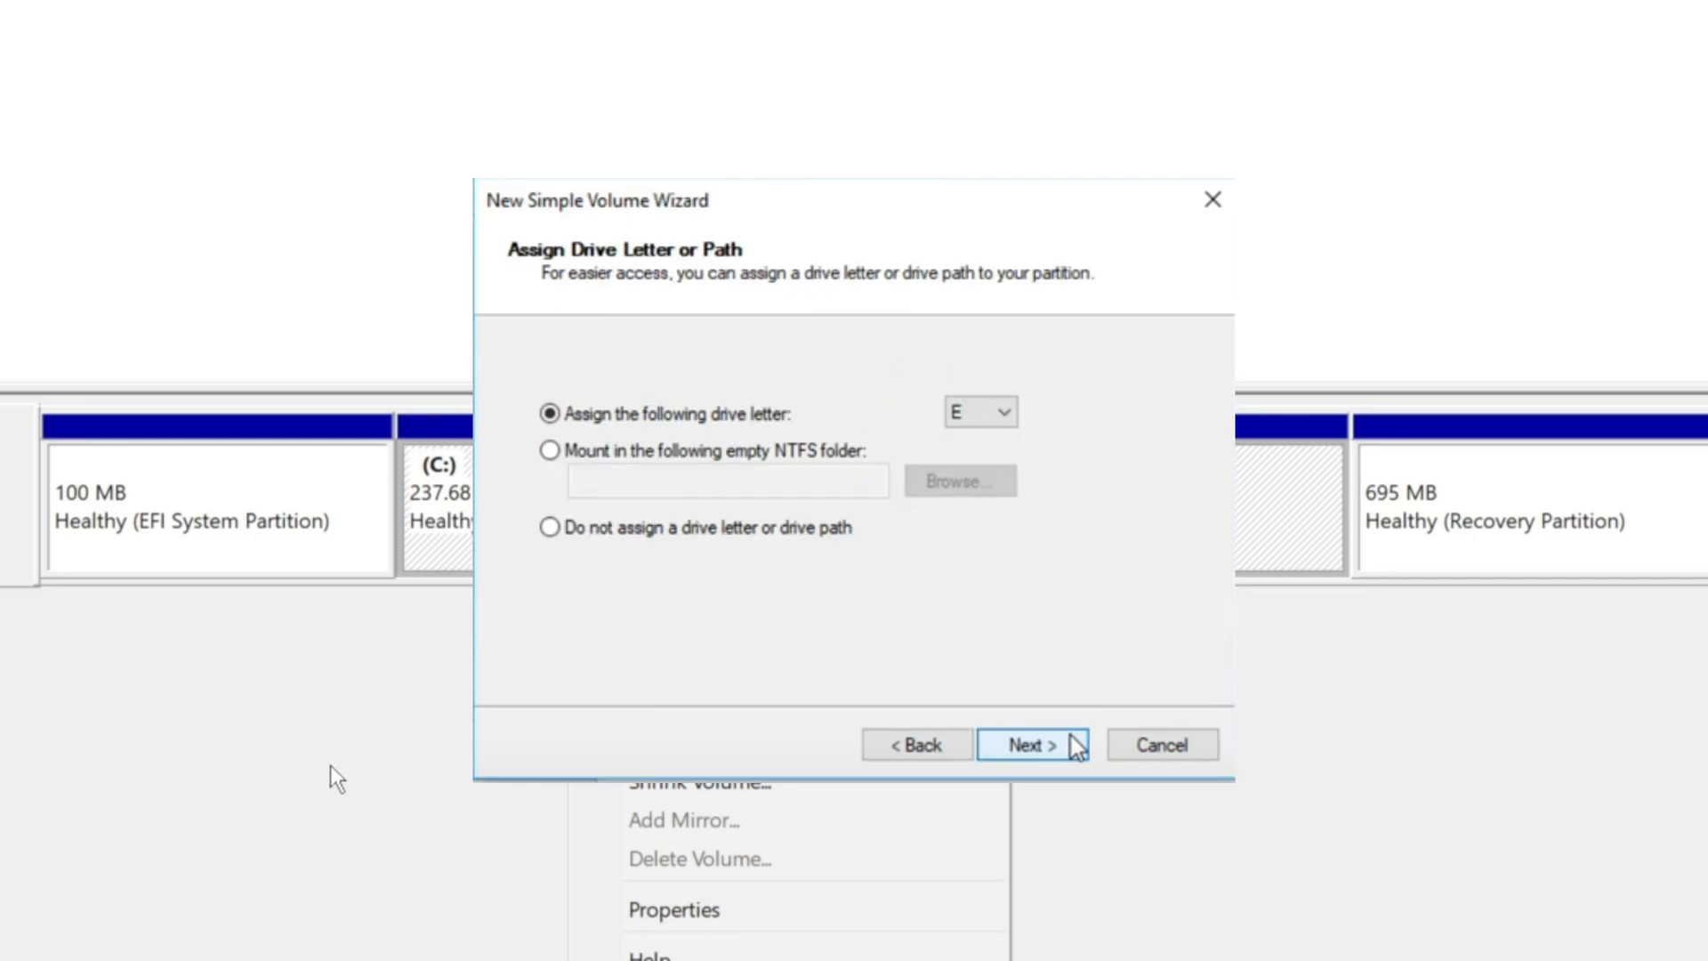
left_click(1076, 748)
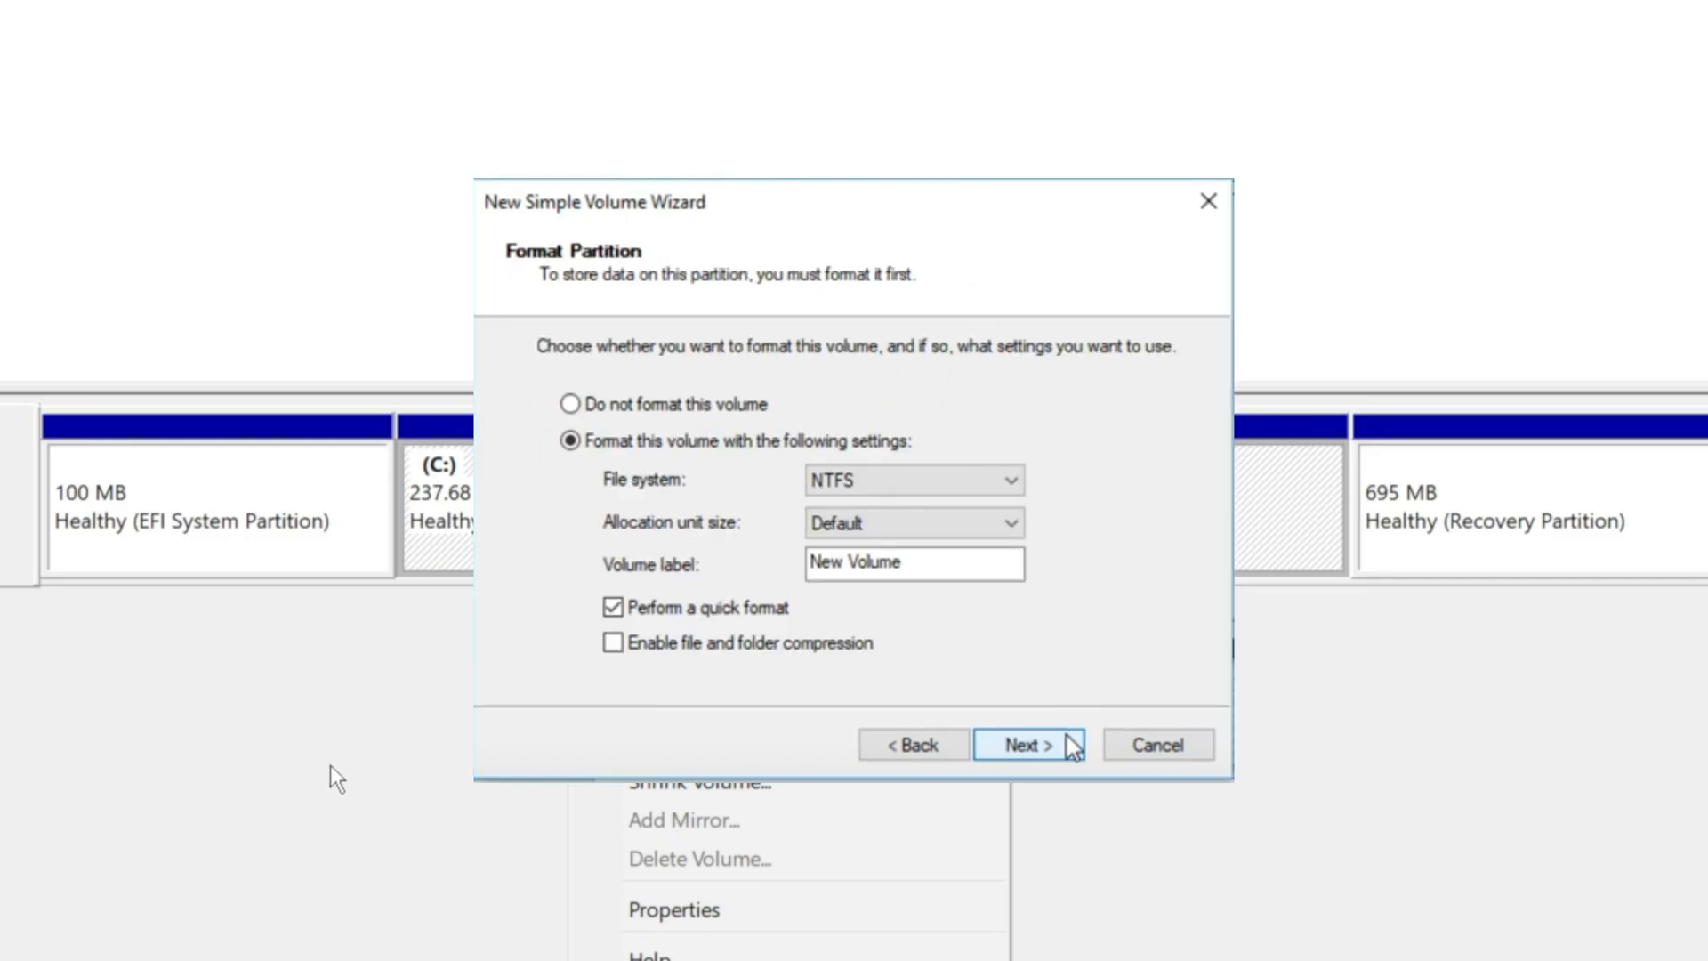
left_click(1074, 746)
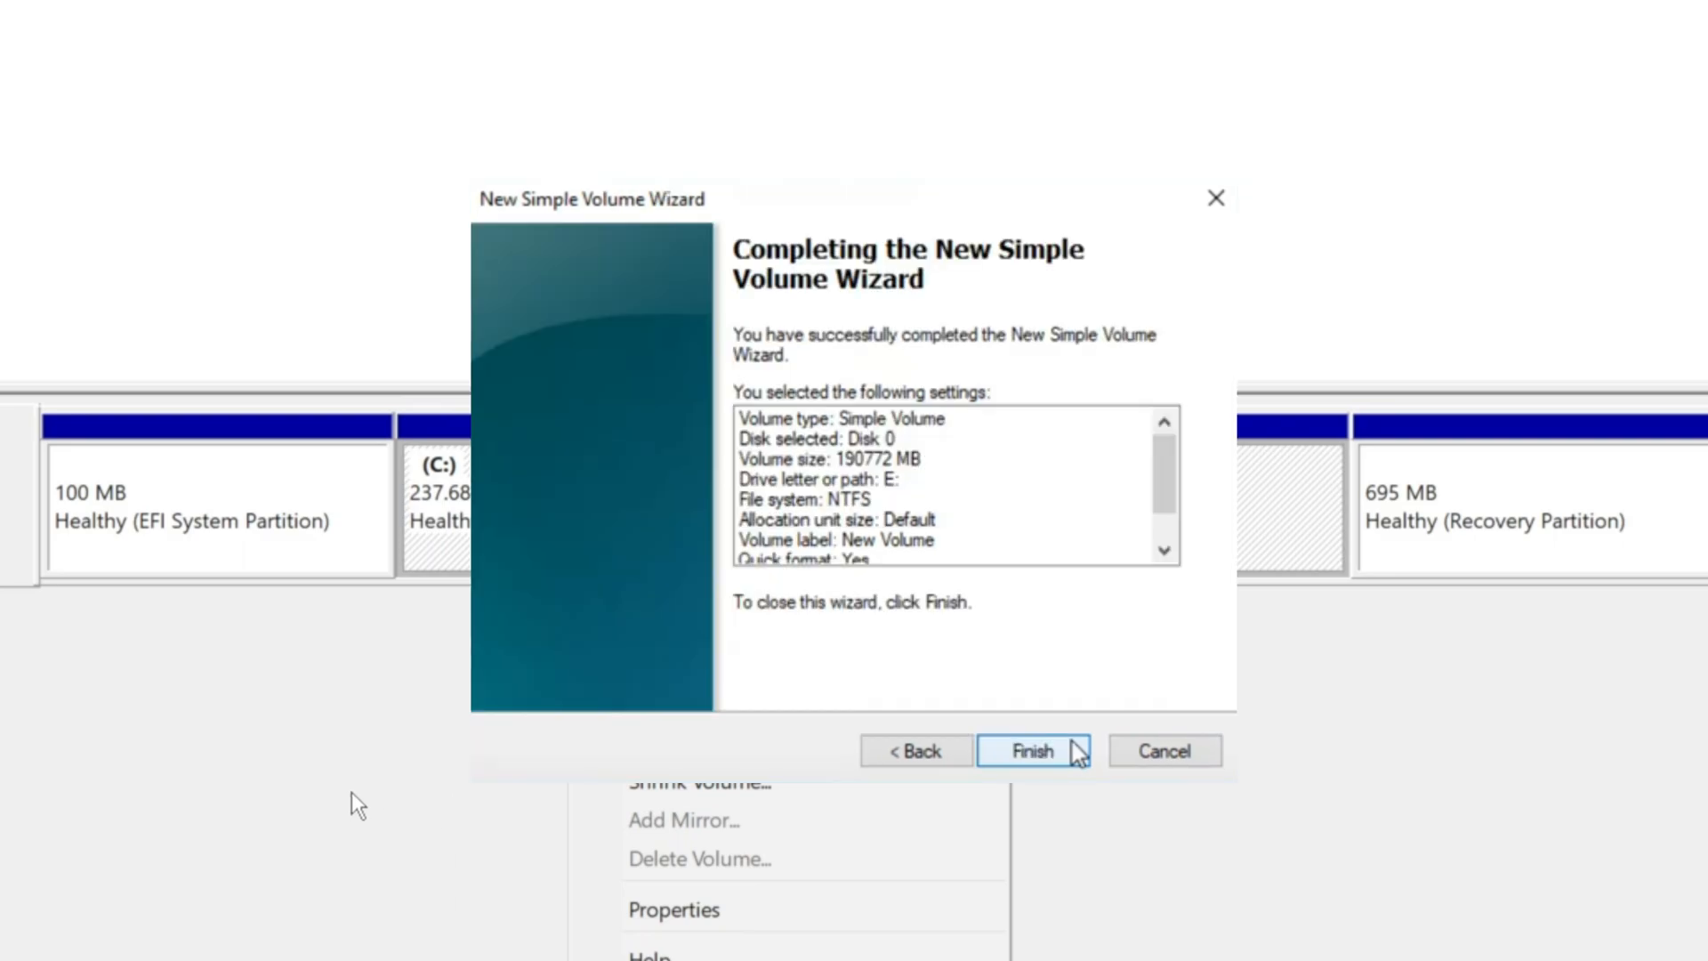